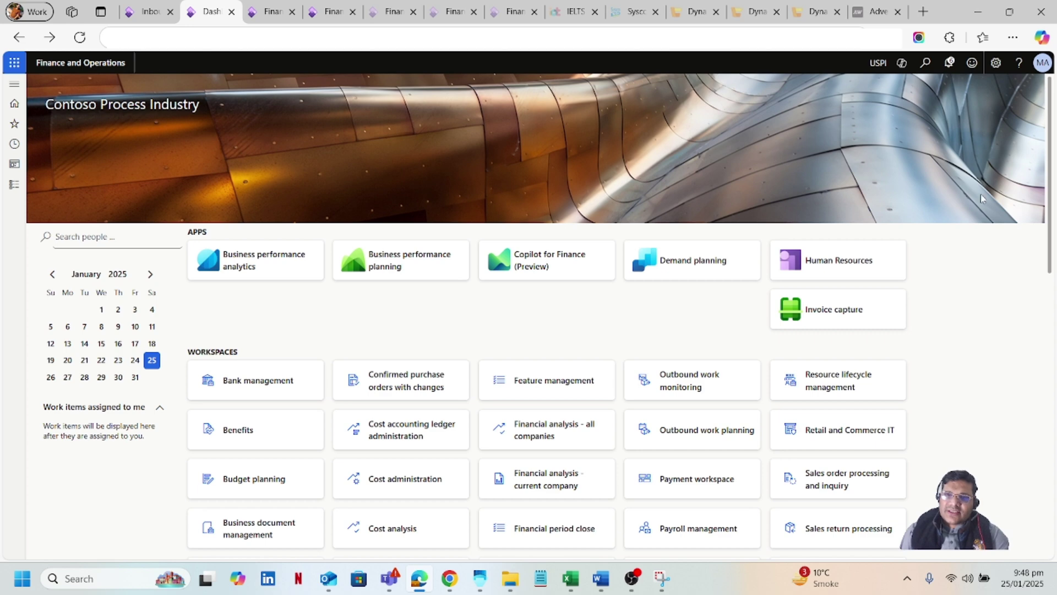
# - Open the mobile device menu items in the Warehouse management setup and view the Load Item Receiving configuration
pyautogui.click(16, 187)
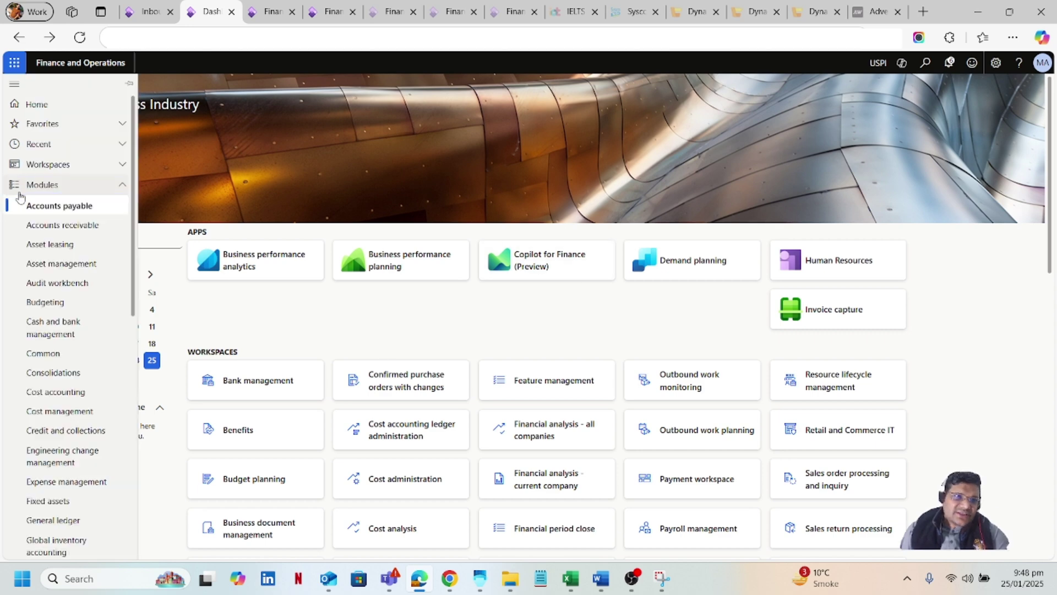
pyautogui.scroll(-8, 99, 303)
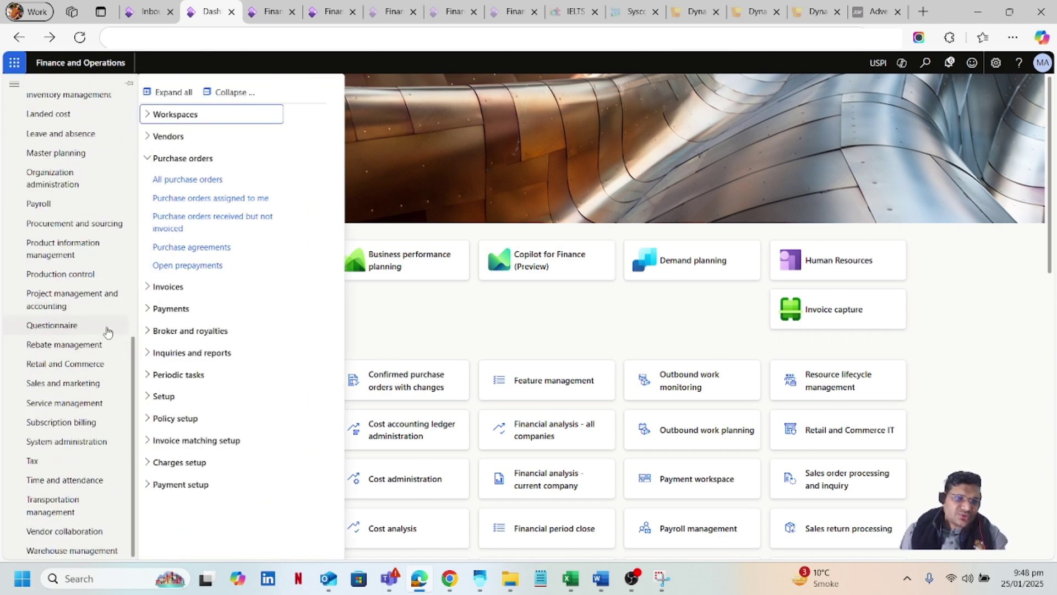
pyautogui.click(107, 555)
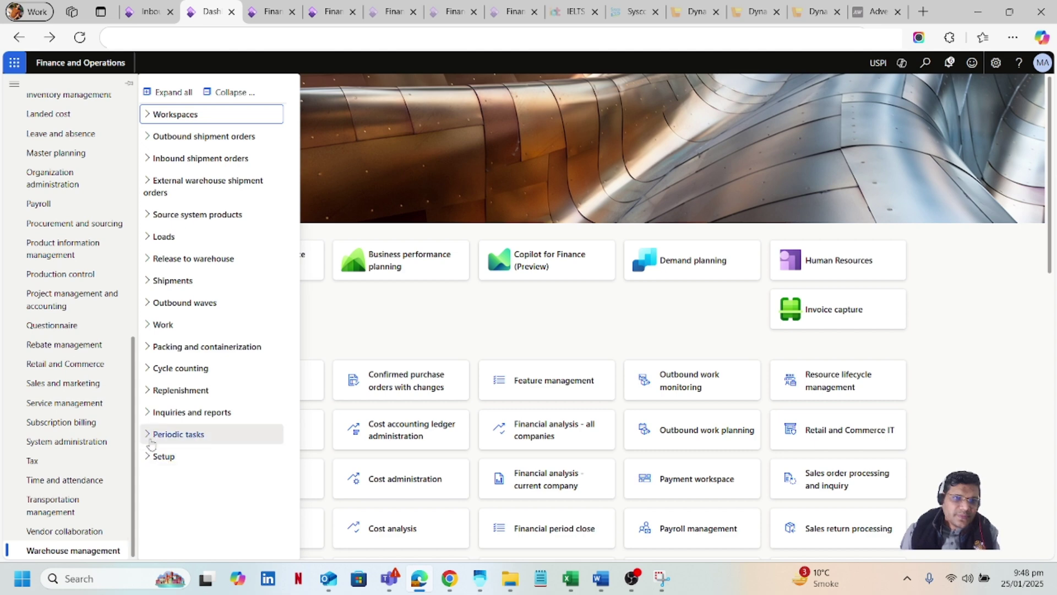
pyautogui.click(150, 457)
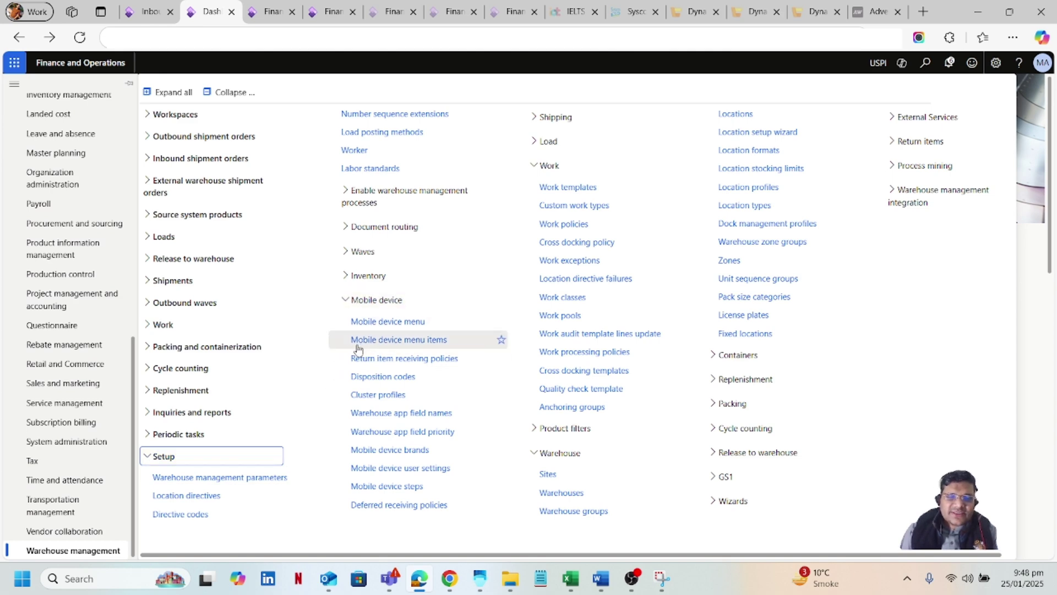
pyautogui.click(416, 341)
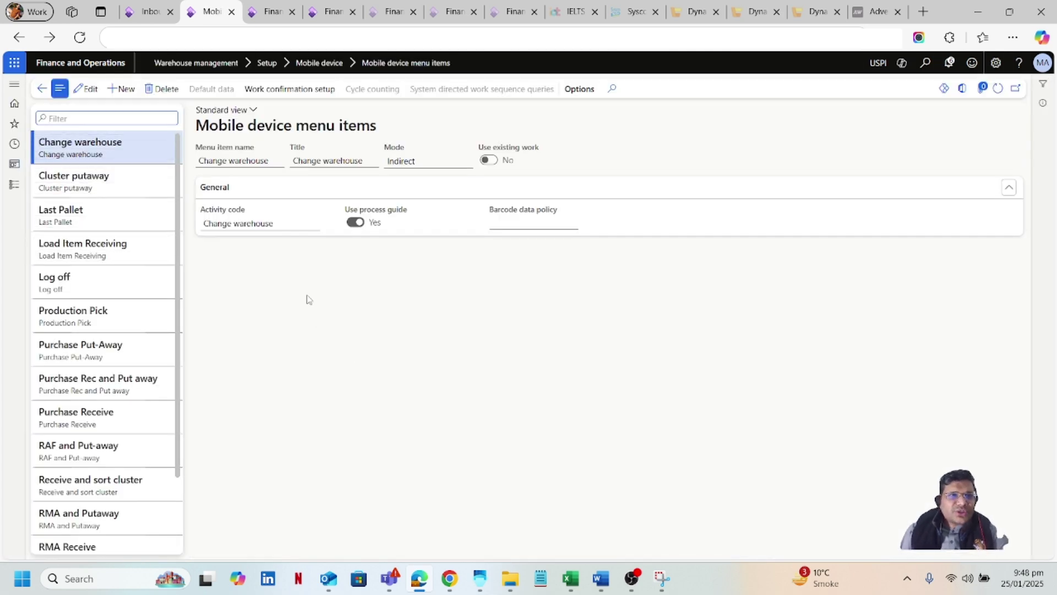
pyautogui.click(118, 252)
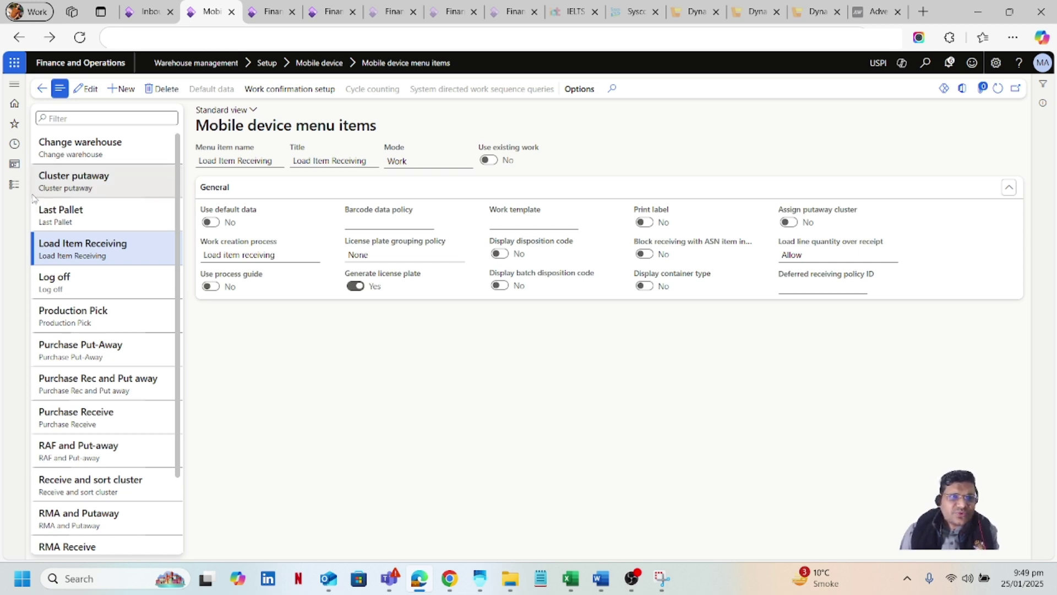
# - Open the list of all purchase orders in Accounts payable
pyautogui.click(15, 186)
pyautogui.click(56, 206)
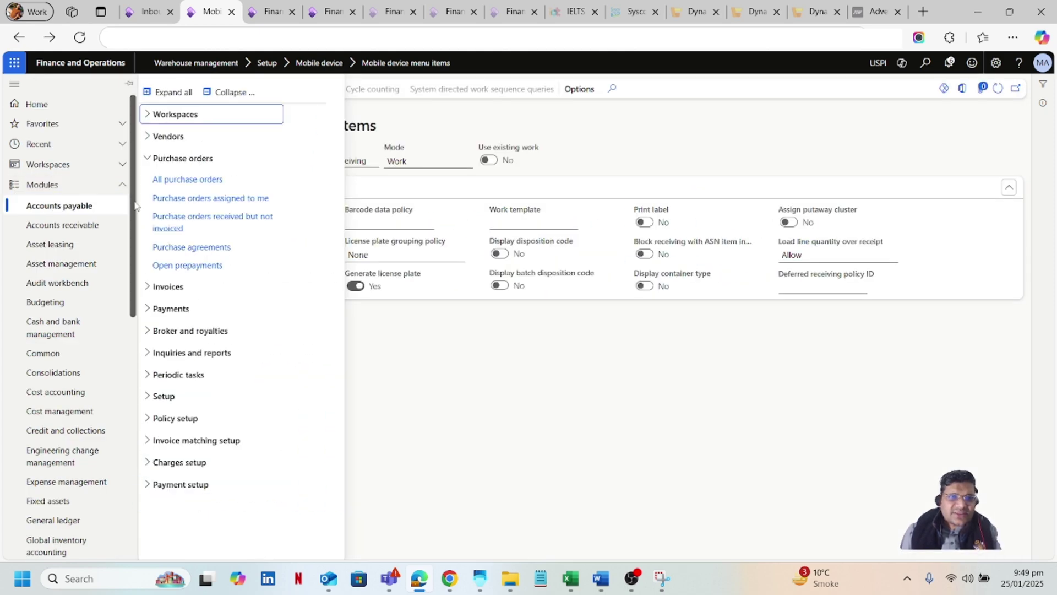
pyautogui.press('Escape')
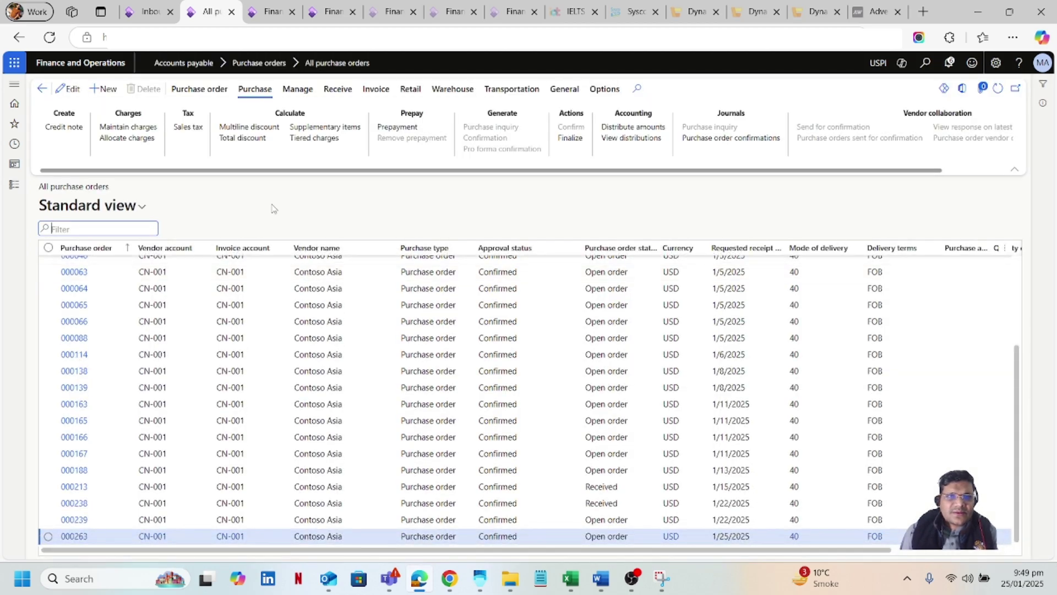
# - Create a new purchase order for vendor Contoso Asia with warehouse MainDC
pyautogui.click(107, 89)
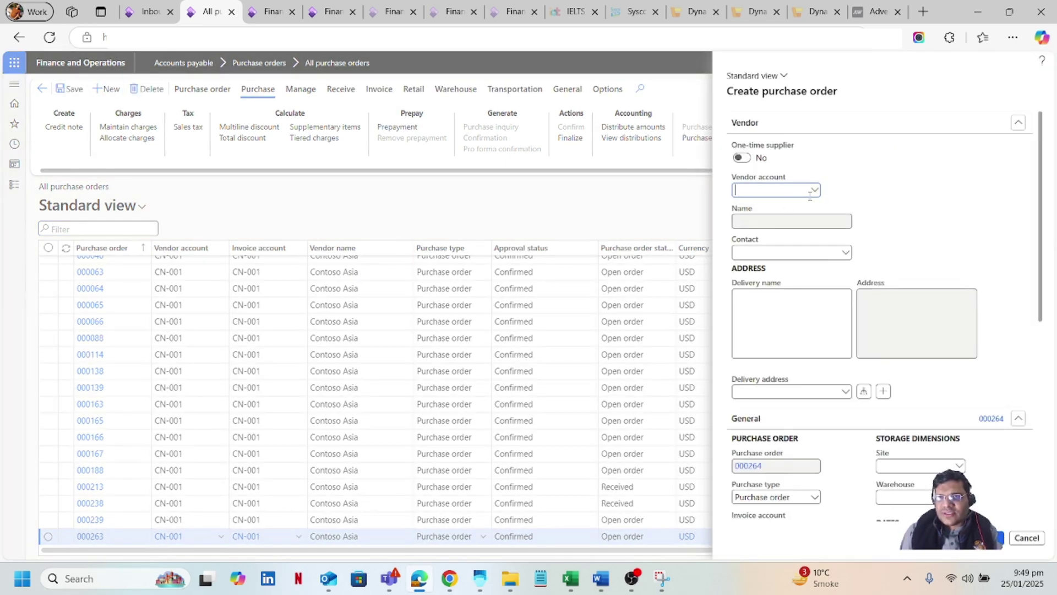
pyautogui.click(815, 190)
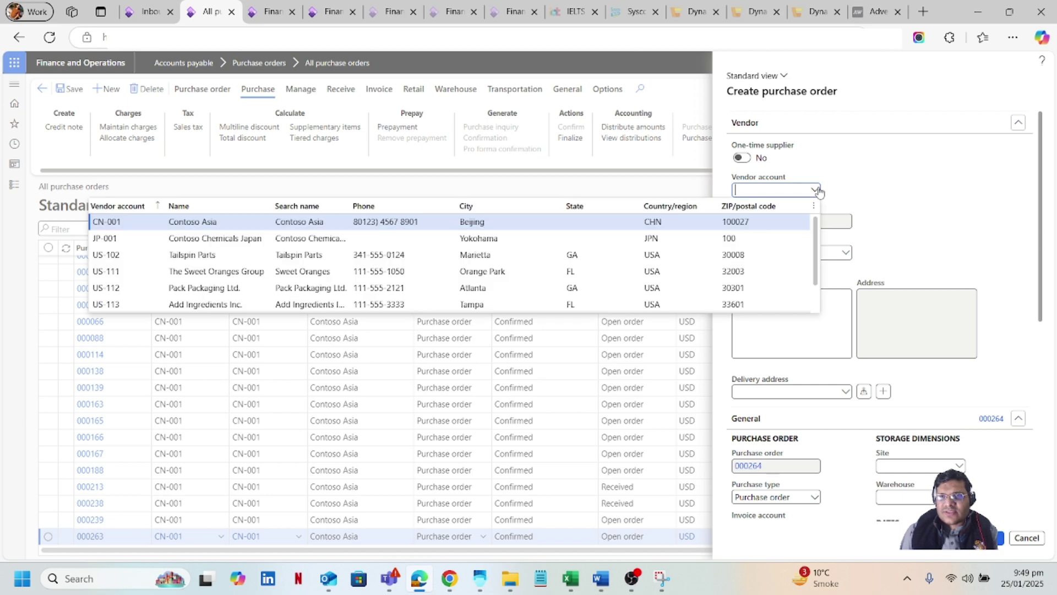
pyautogui.click(429, 222)
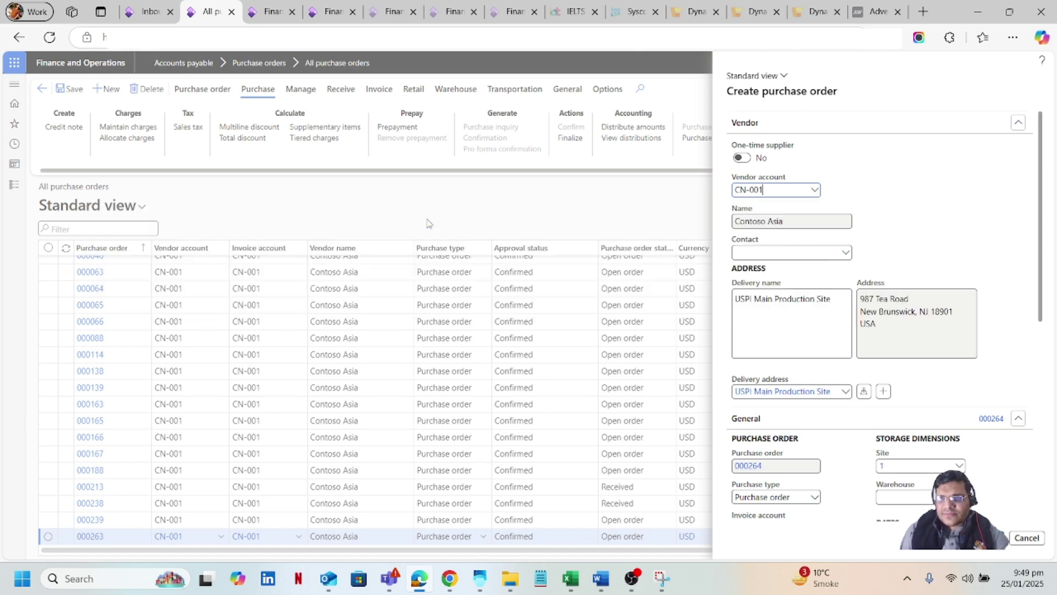
pyautogui.scroll(-3, 994, 295)
pyautogui.click(958, 360)
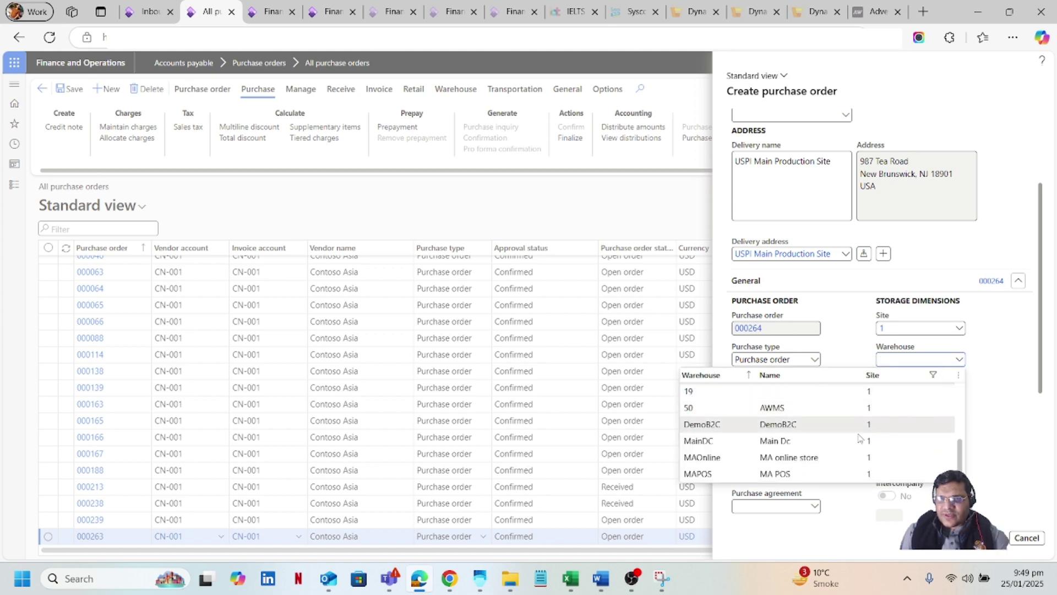
pyautogui.click(826, 441)
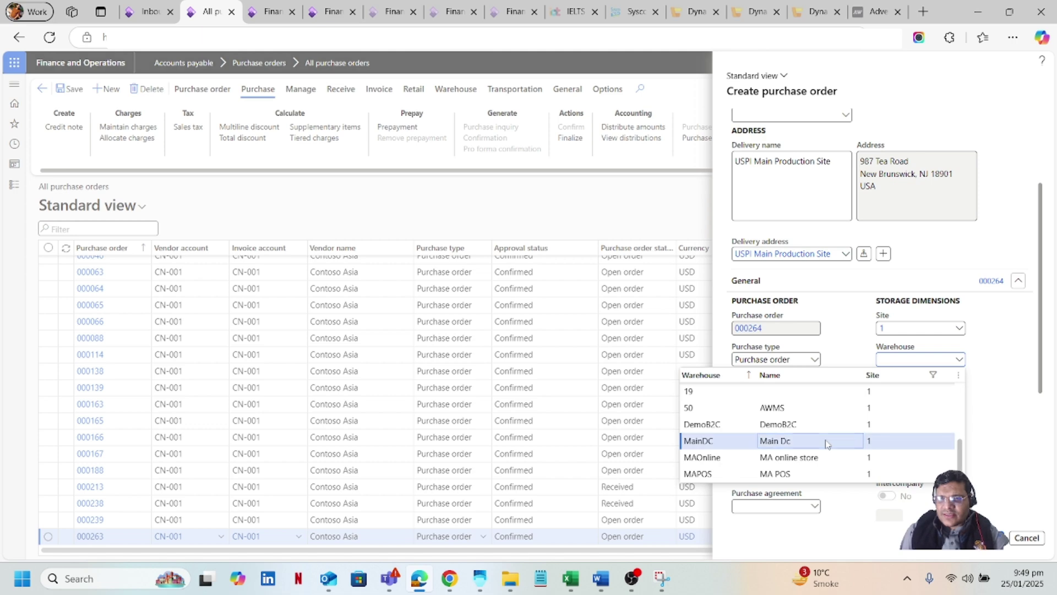
pyautogui.scroll(-4, 1013, 405)
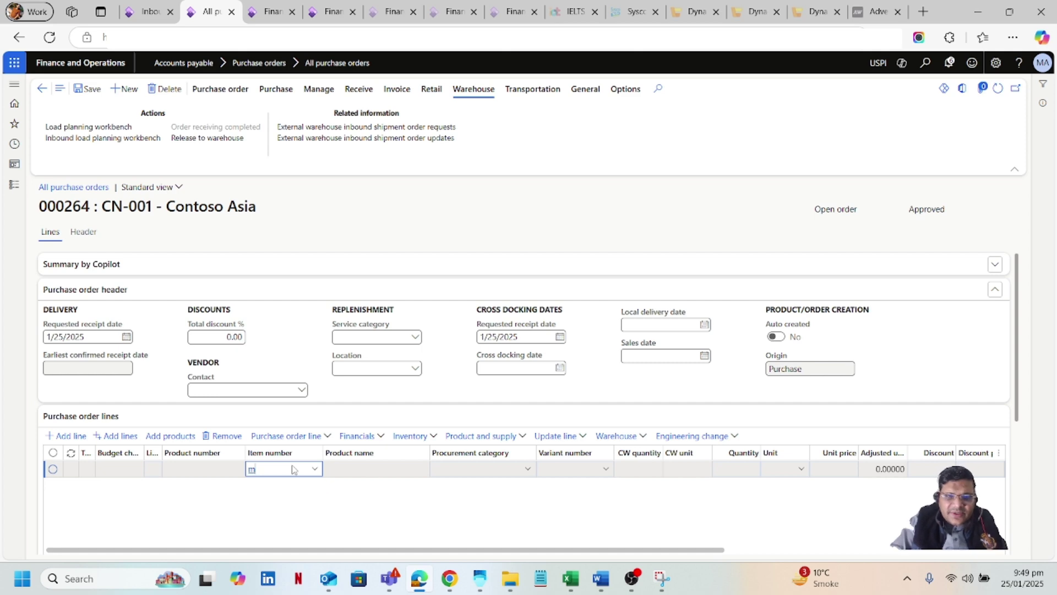
# - Enter item M10001 with a quantity of 25 on the first purchase order line and save the order
pyautogui.write('000')
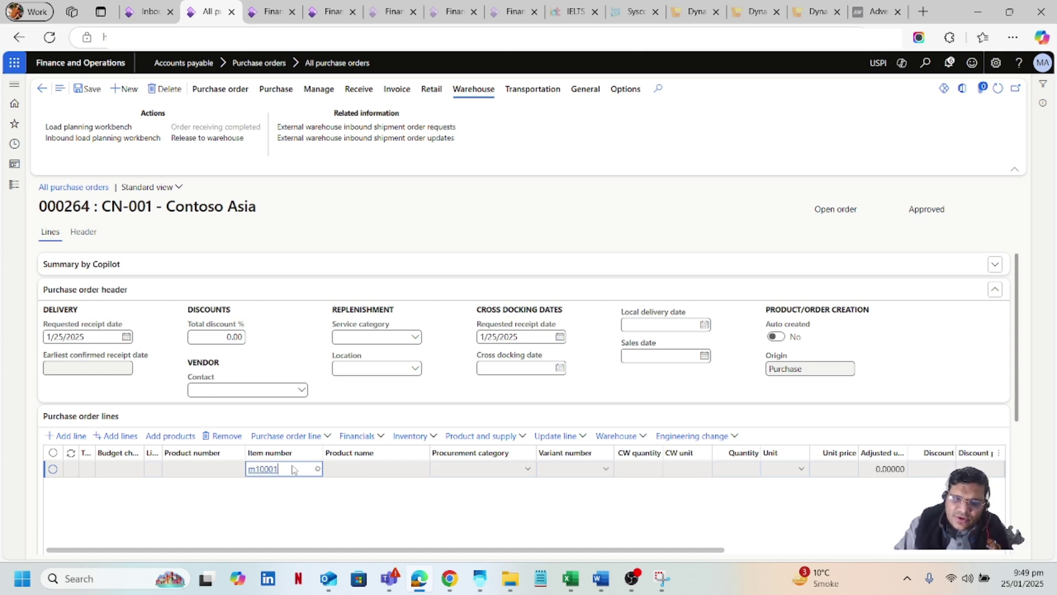
pyautogui.write('1')
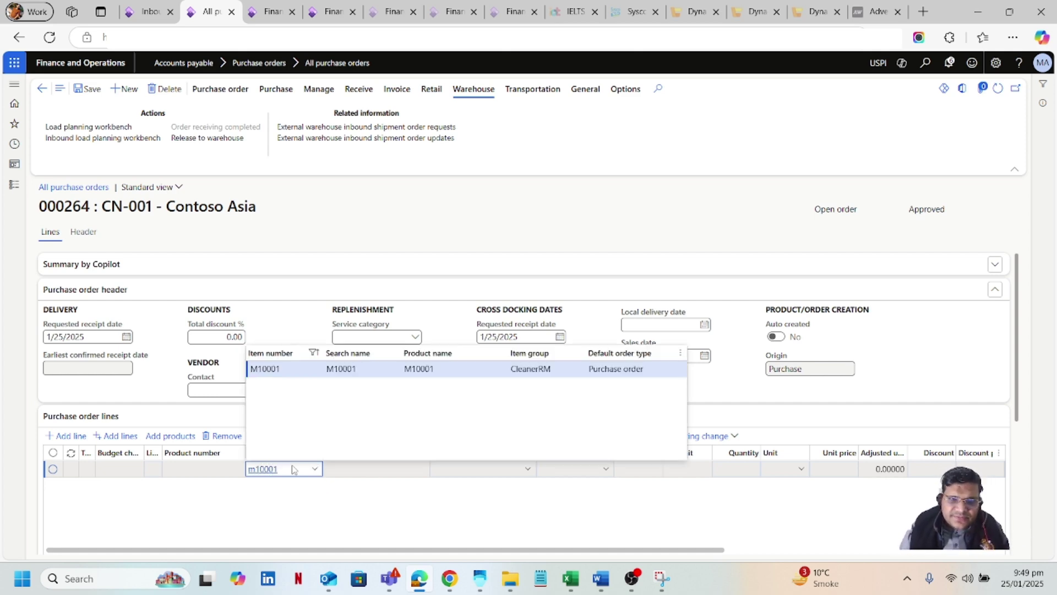
pyautogui.click(330, 369)
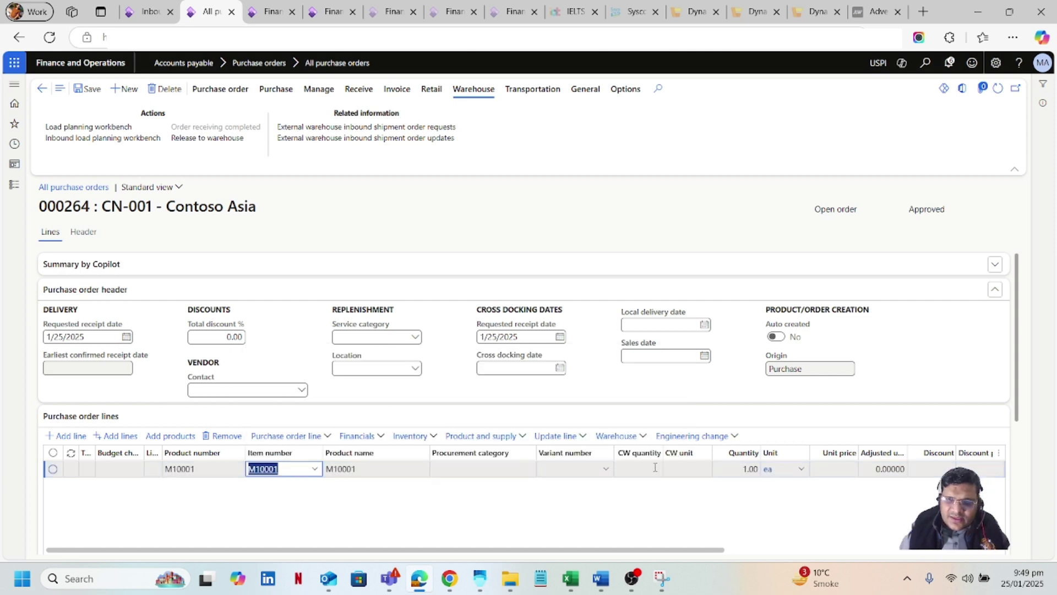
pyautogui.click(742, 468)
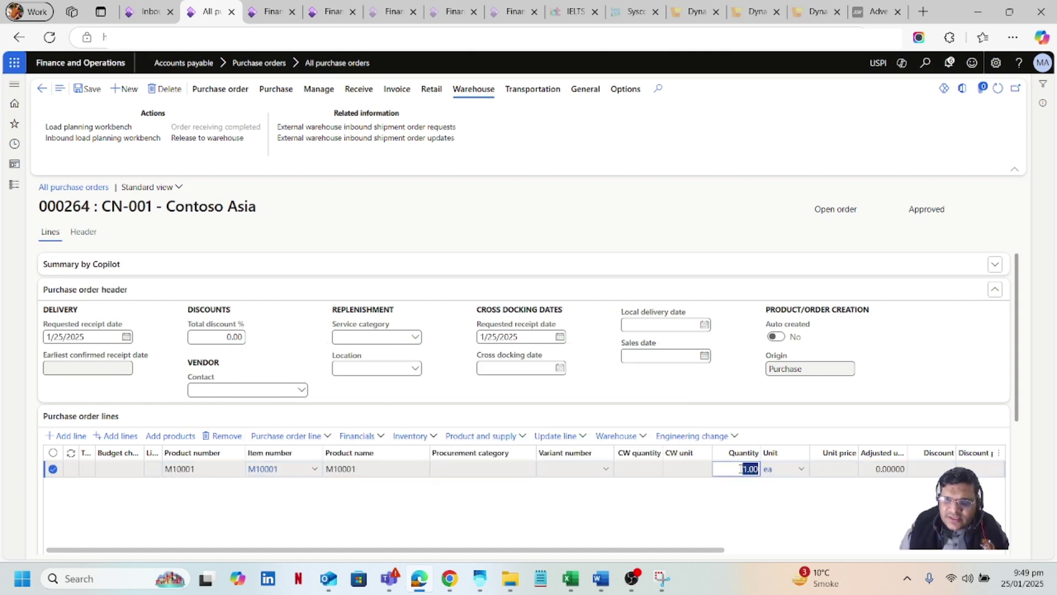
pyautogui.write('25')
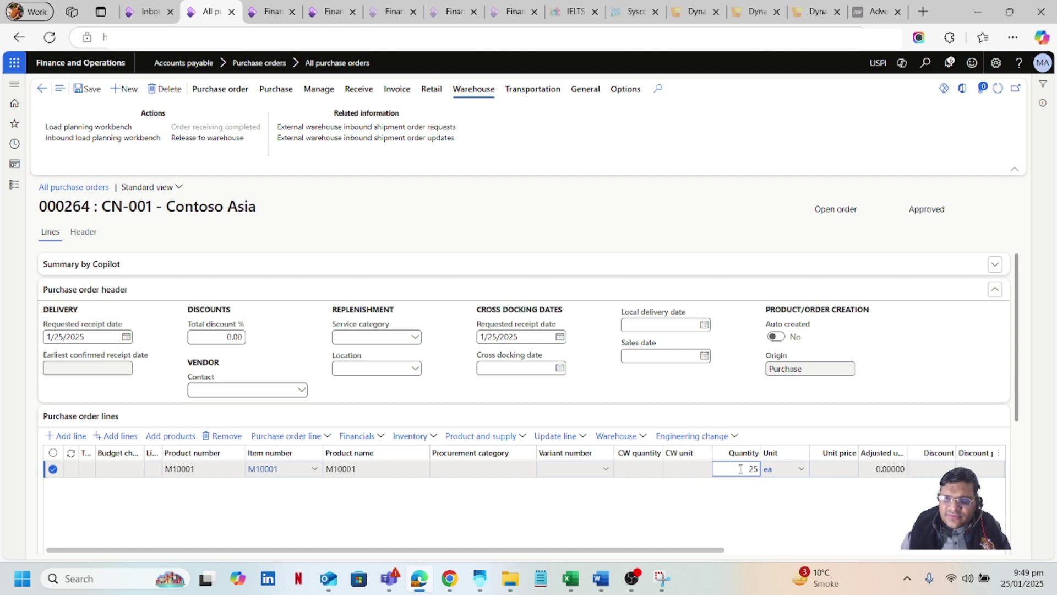
pyautogui.click(668, 527)
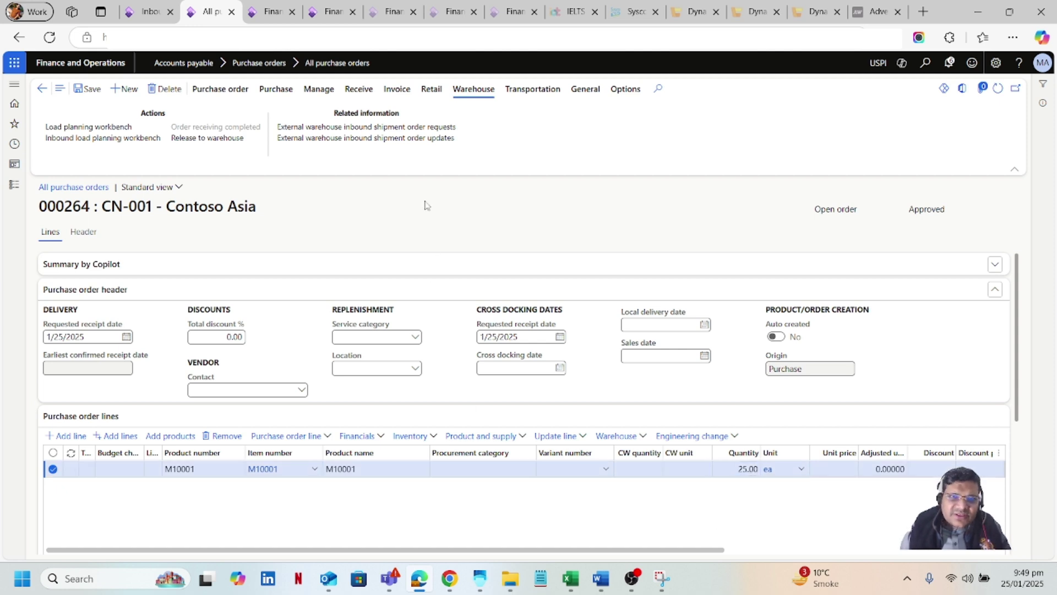
pyautogui.click(354, 214)
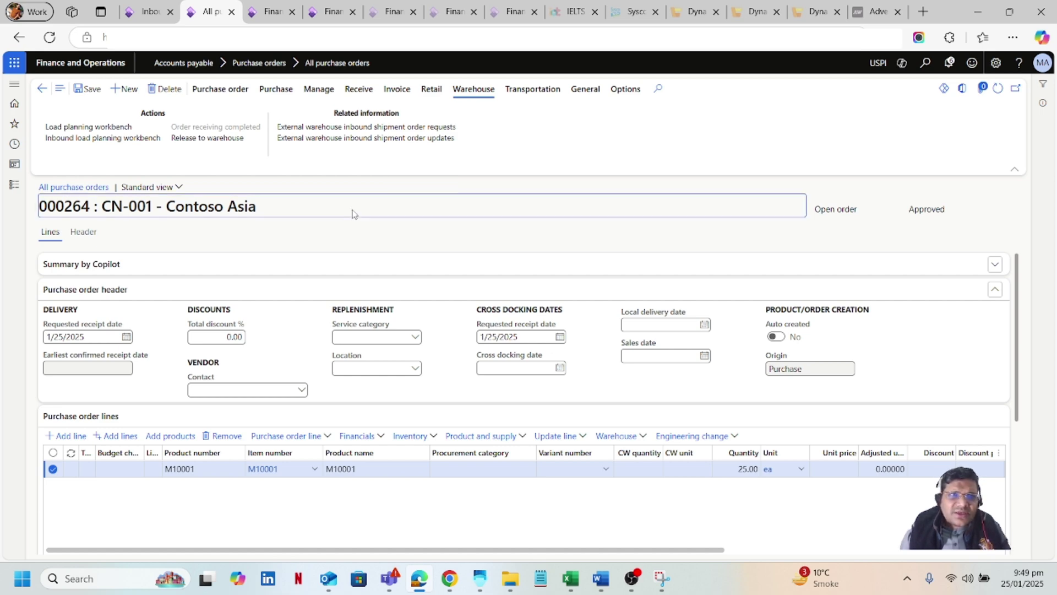
pyautogui.click(94, 92)
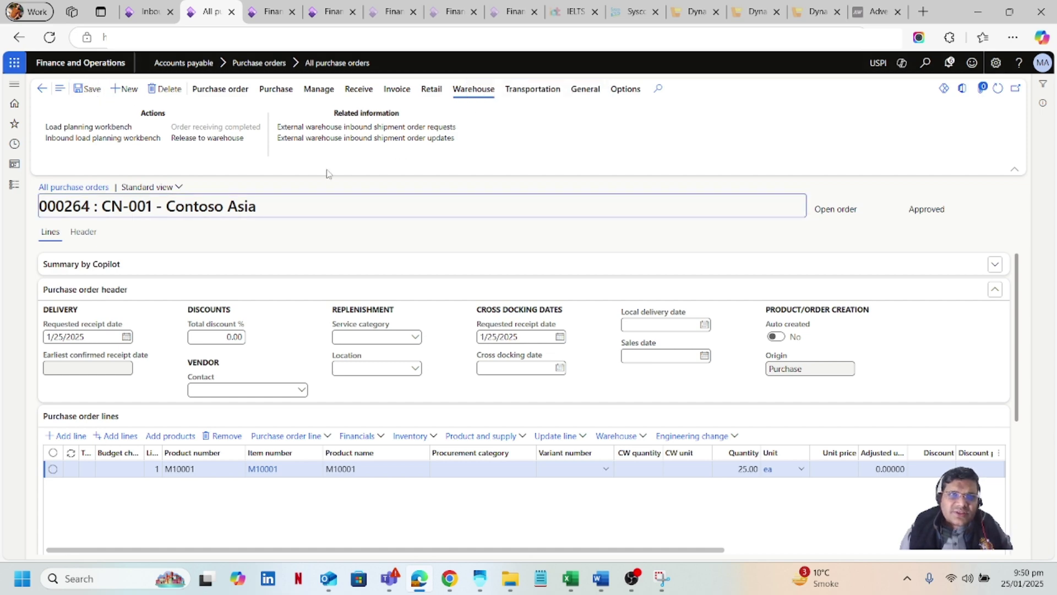
# - Confirm the new Contoso Asia purchase order
pyautogui.click(277, 90)
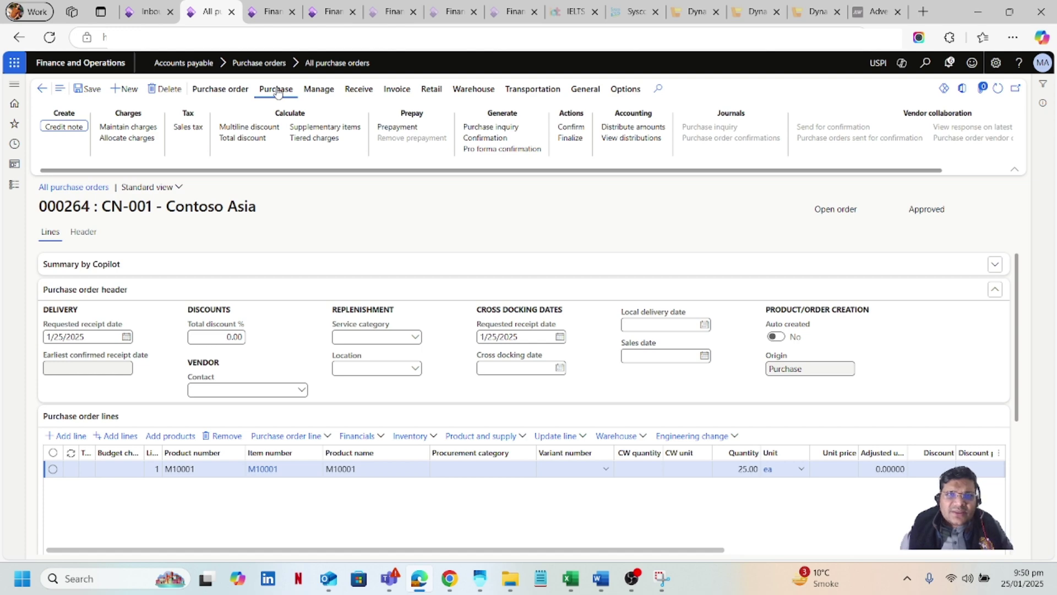
pyautogui.moveTo(432, 170); pyautogui.dragTo(504, 170)
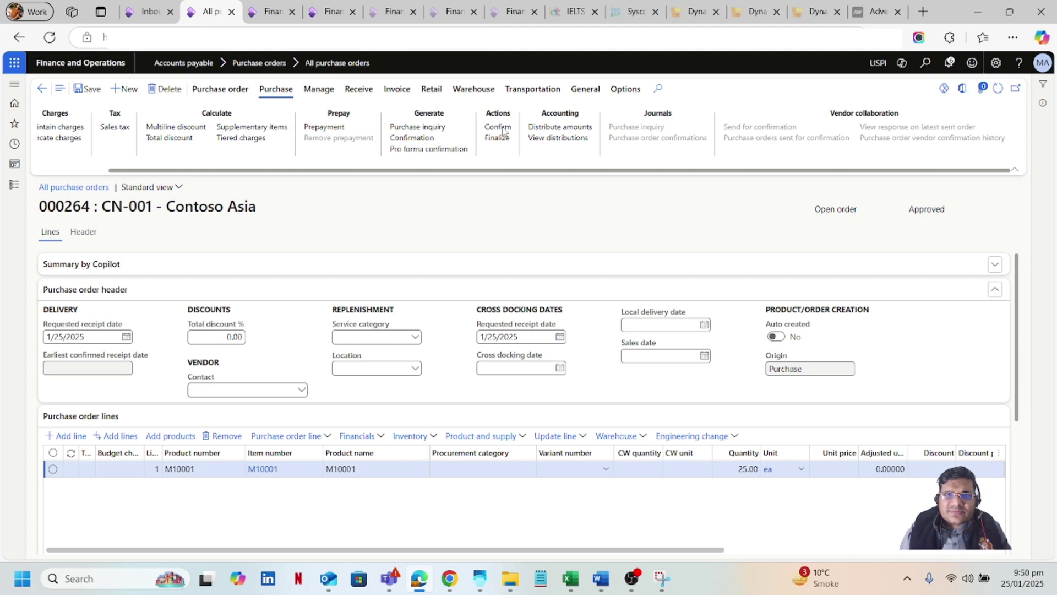
pyautogui.click(497, 127)
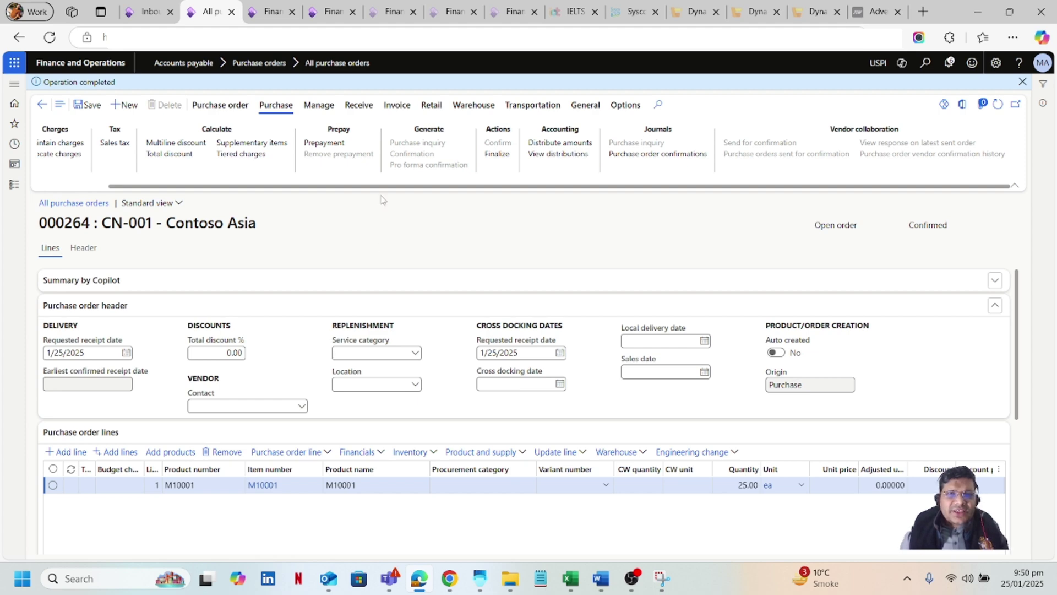
# - Open the inbound load planning workbench for this order and show its purchase order lines
pyautogui.click(476, 108)
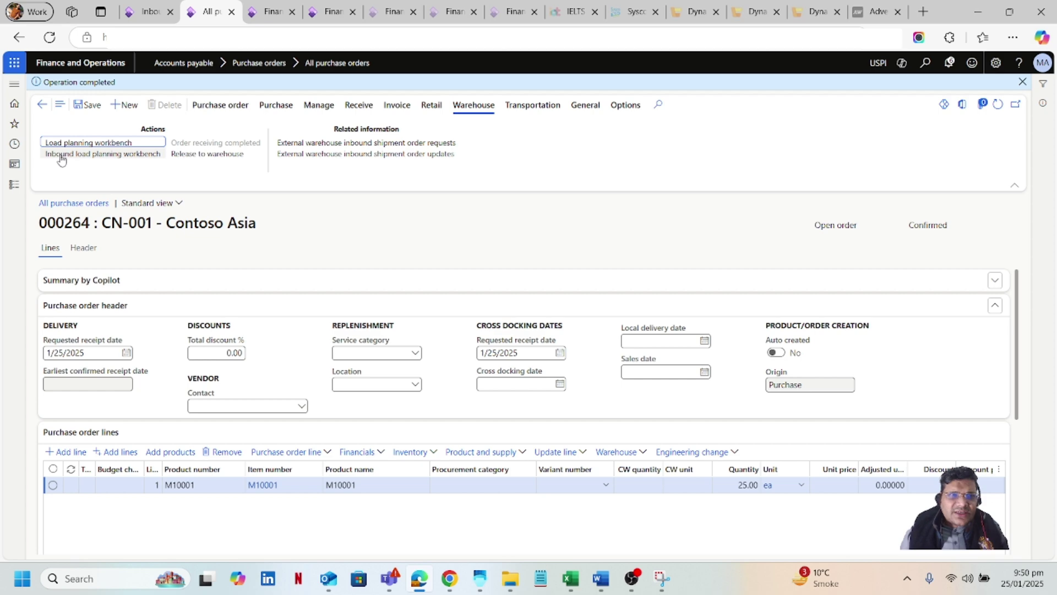
pyautogui.click(107, 156)
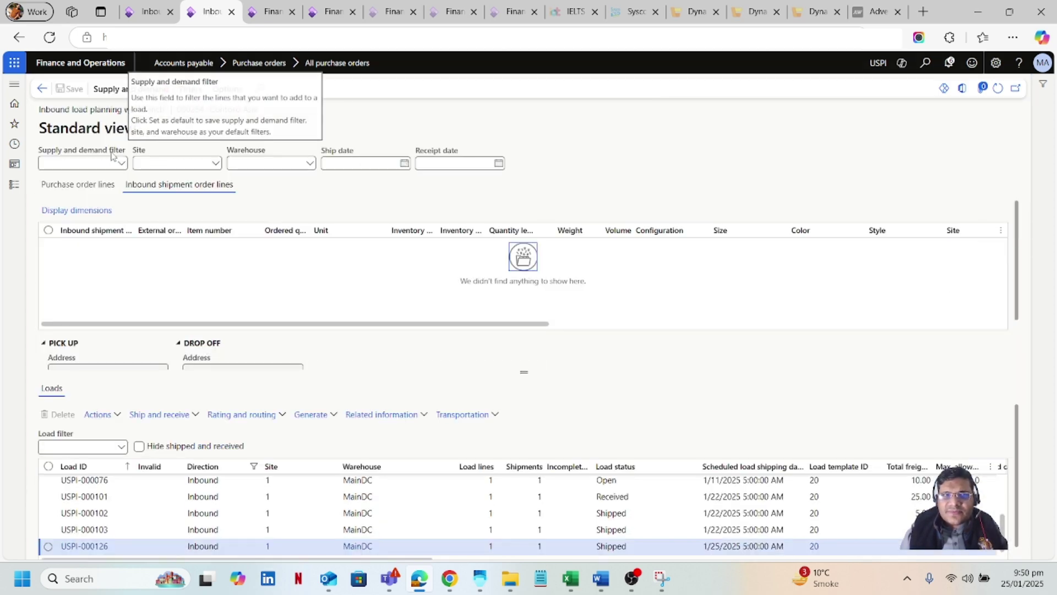
pyautogui.click(101, 187)
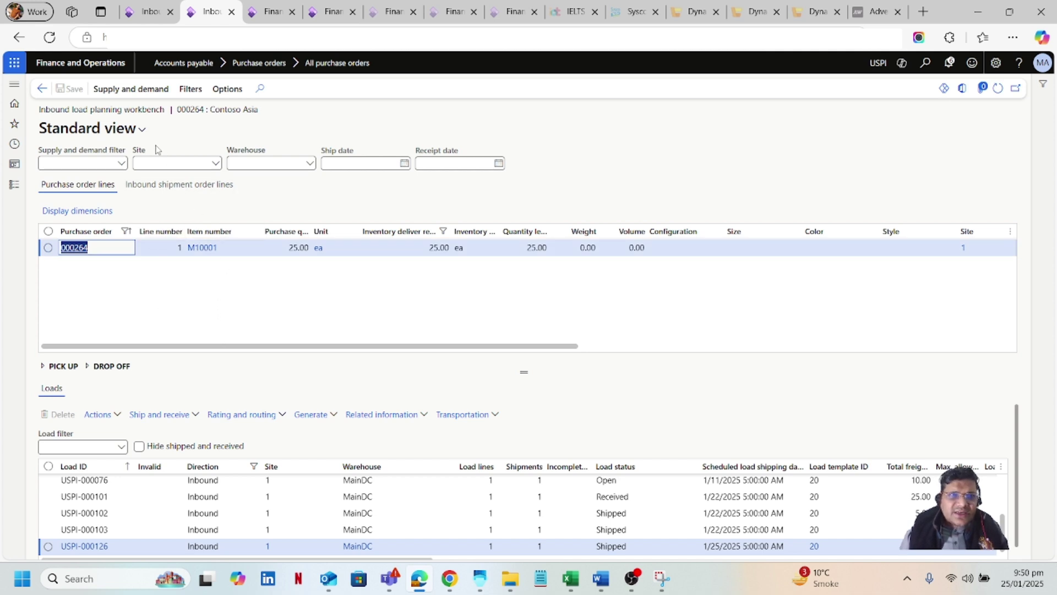
# - Add the M10001 purchase order line to a new load using load template 20
pyautogui.click(147, 89)
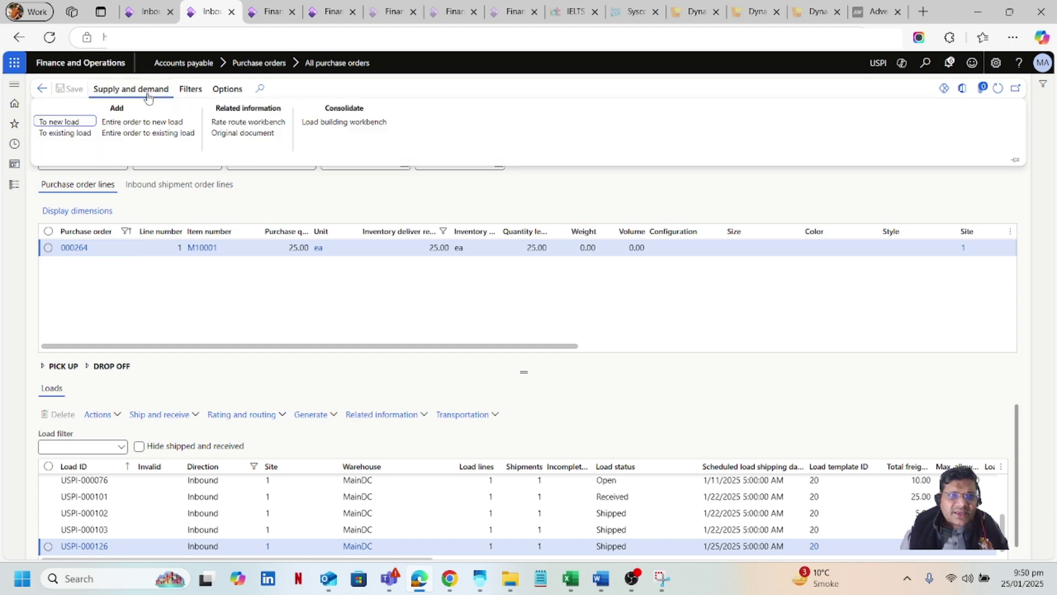
pyautogui.click(68, 124)
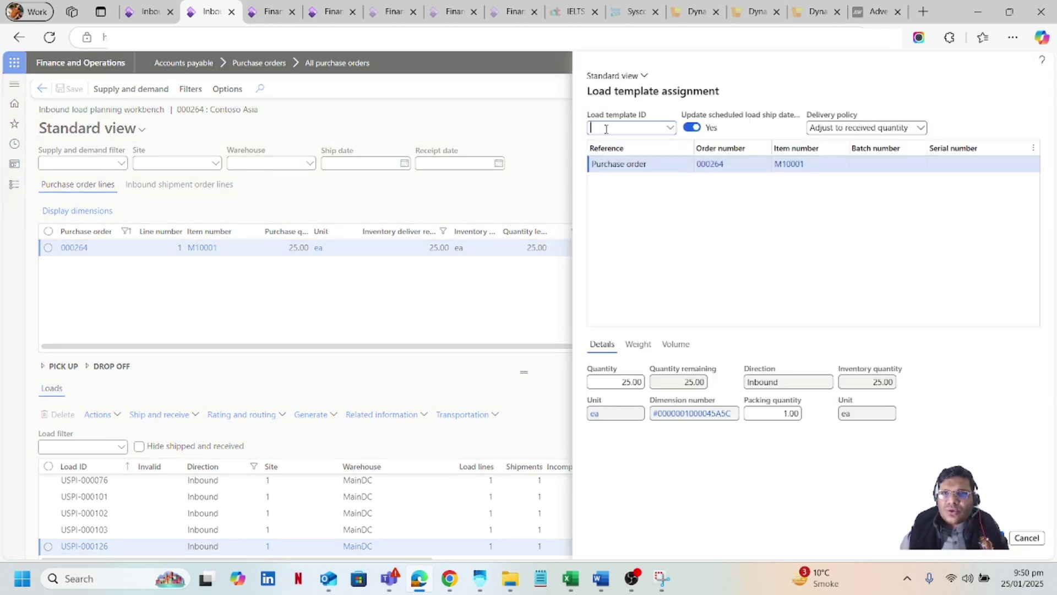
pyautogui.click(673, 128)
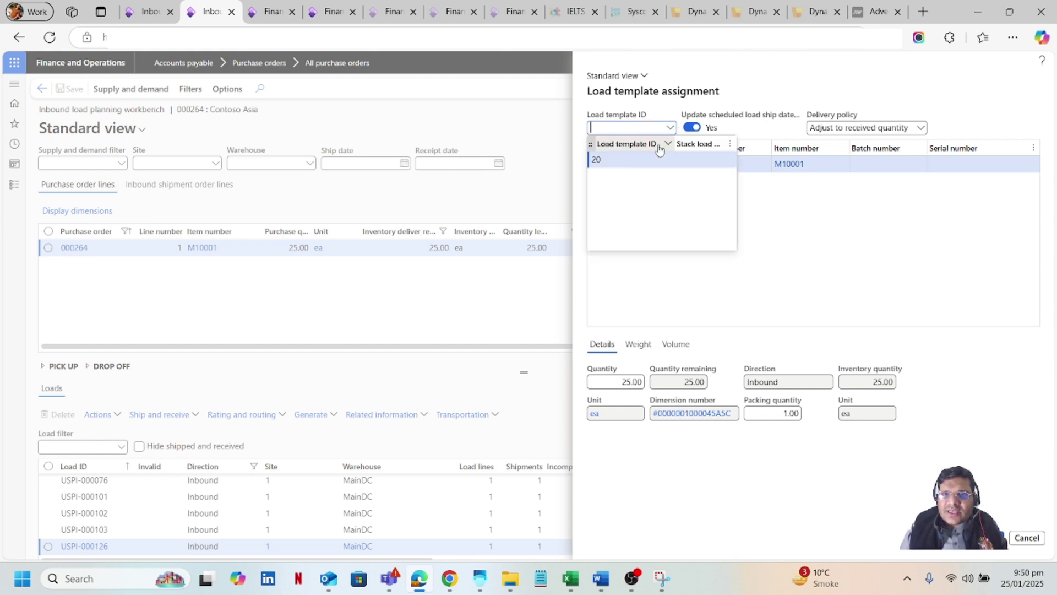
pyautogui.click(621, 162)
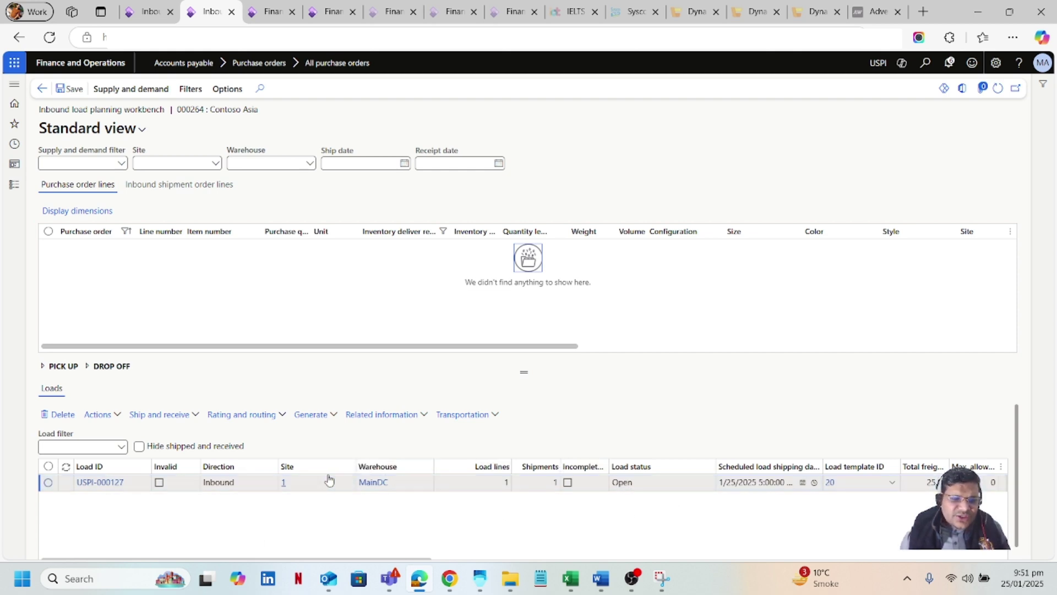
# - Run the shipment confirmation for the new inbound load and check its load status
pyautogui.click(195, 416)
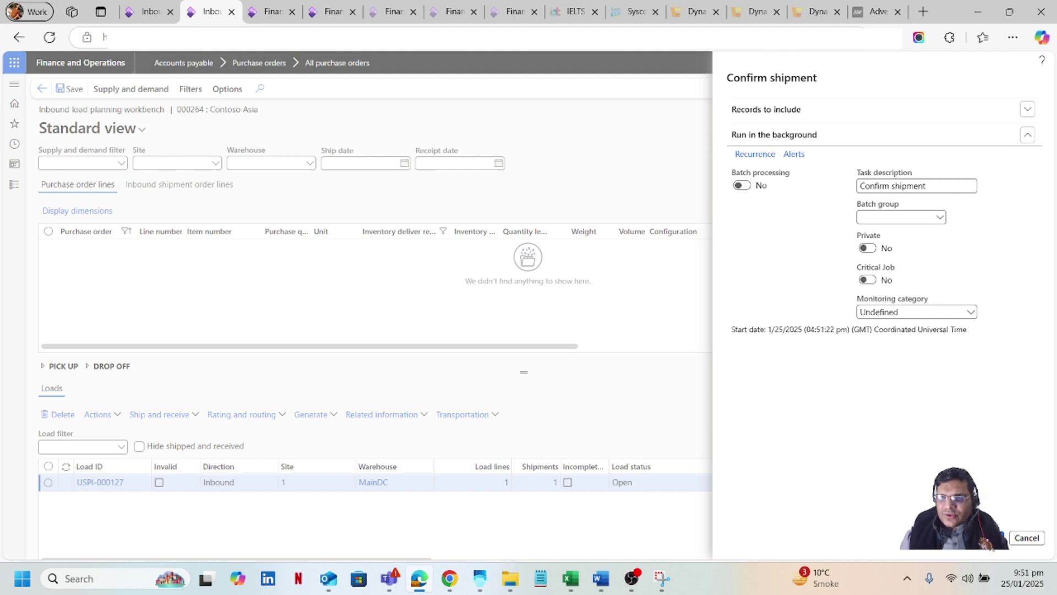
pyautogui.click(989, 538)
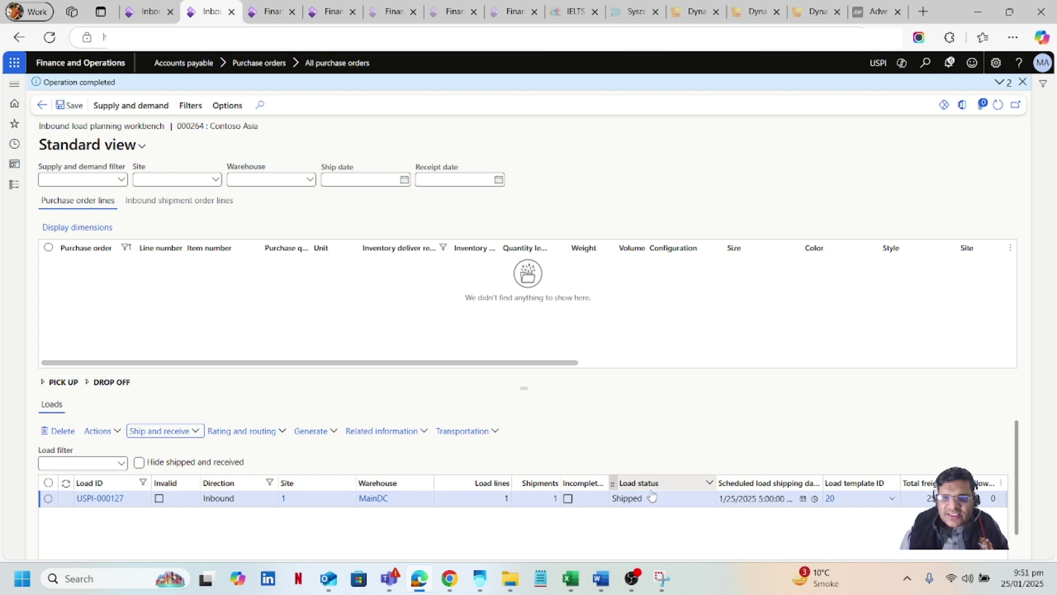
pyautogui.click(655, 484)
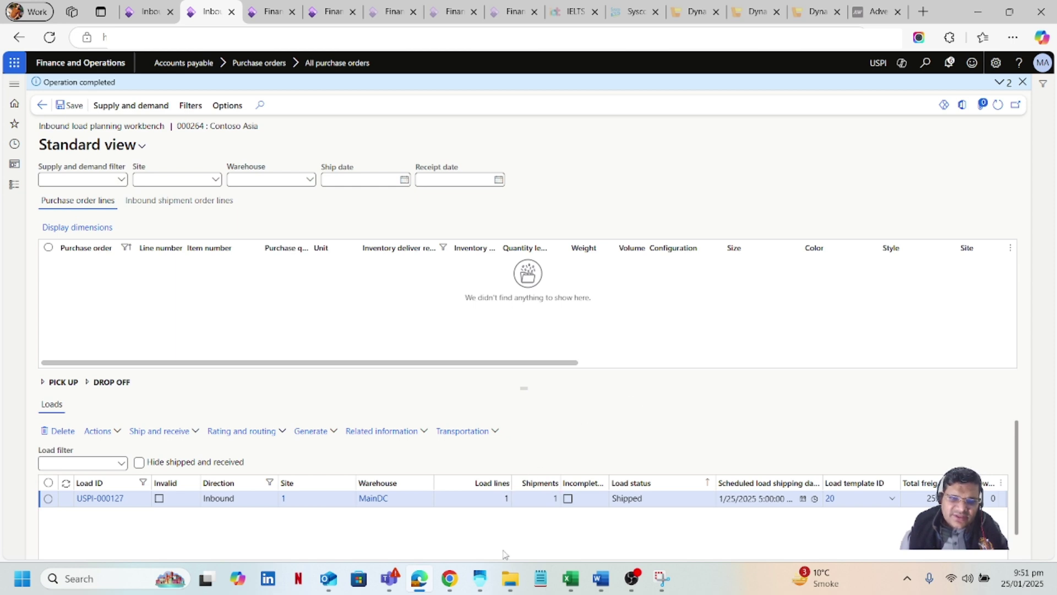
# - Switch to the Warehouse Management app, cancel the open receiving entry for load USPI-000126 and start Load Item Receiving again
pyautogui.click(490, 578)
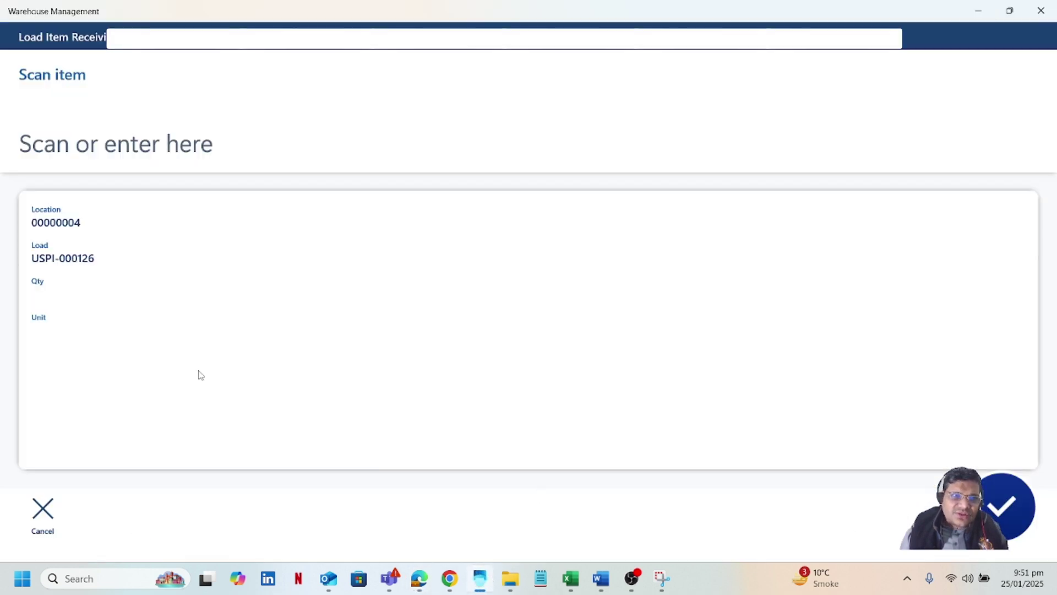
pyautogui.click(44, 517)
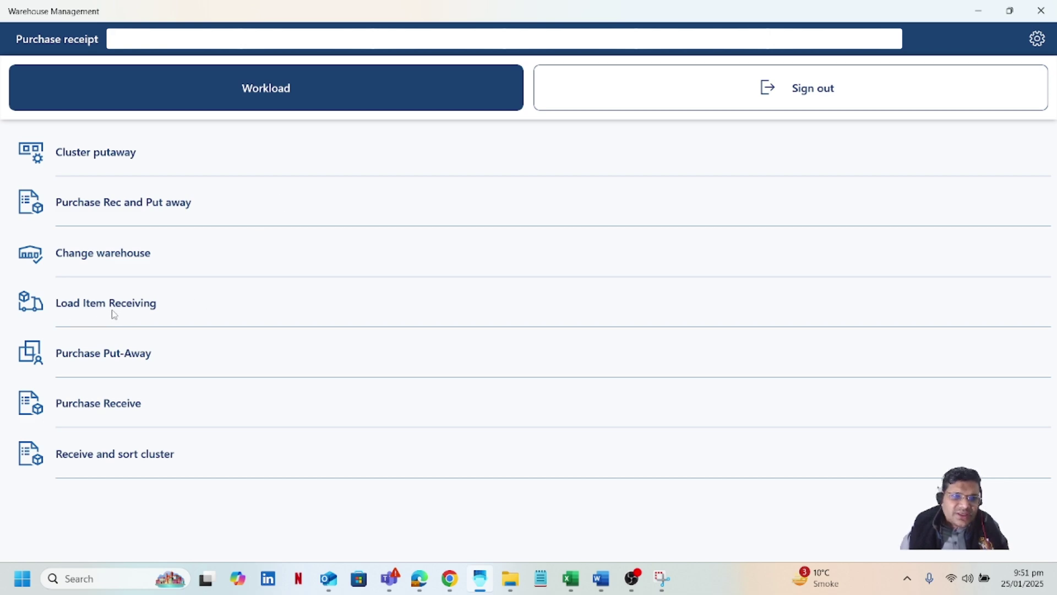
pyautogui.click(153, 316)
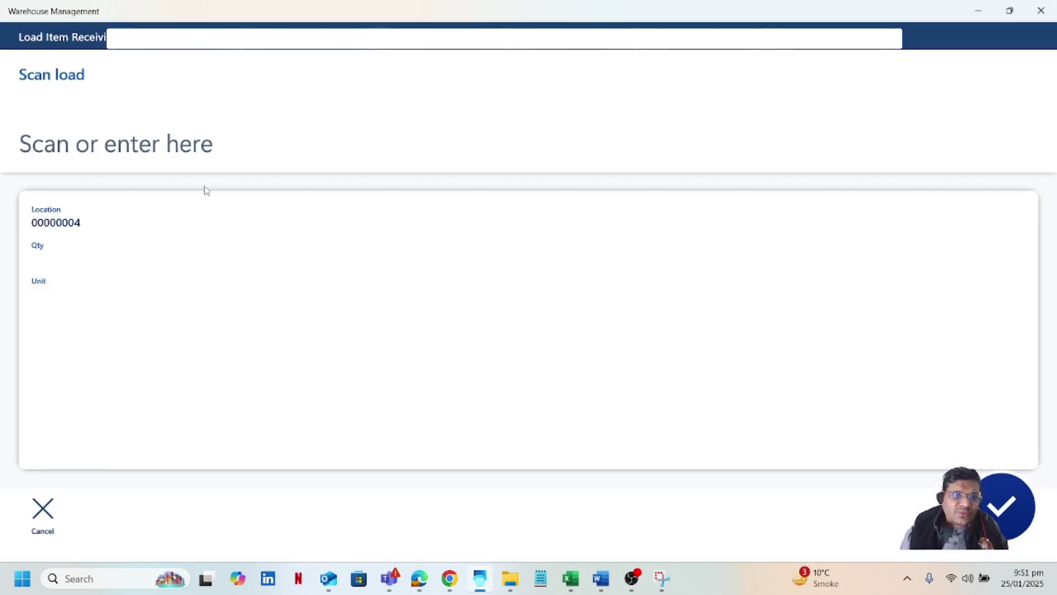
# - Copy load ID USPI-000127 from the inbound load planning workbench and enter it as the load to receive in Warehouse Management
pyautogui.click(239, 144)
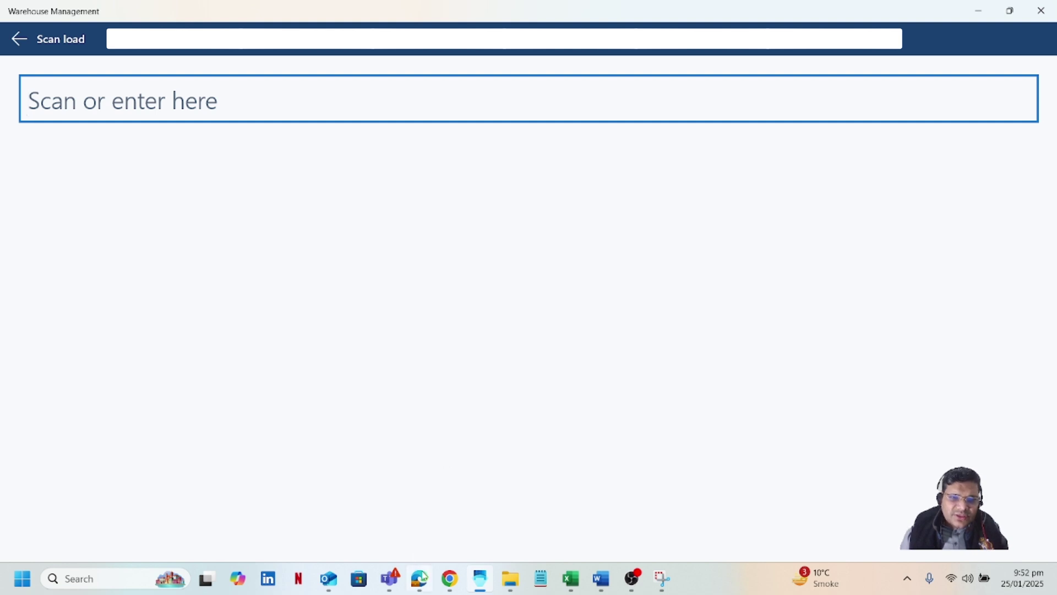
pyautogui.click(420, 578)
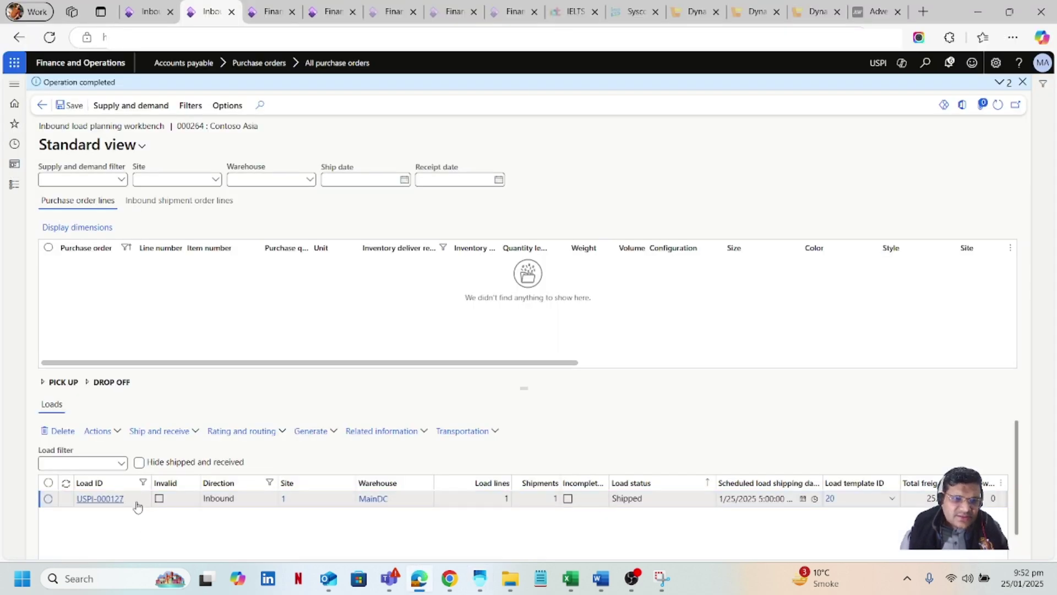
pyautogui.moveTo(141, 499); pyautogui.dragTo(44, 521)
pyautogui.hotkey('ctrl', 'c')
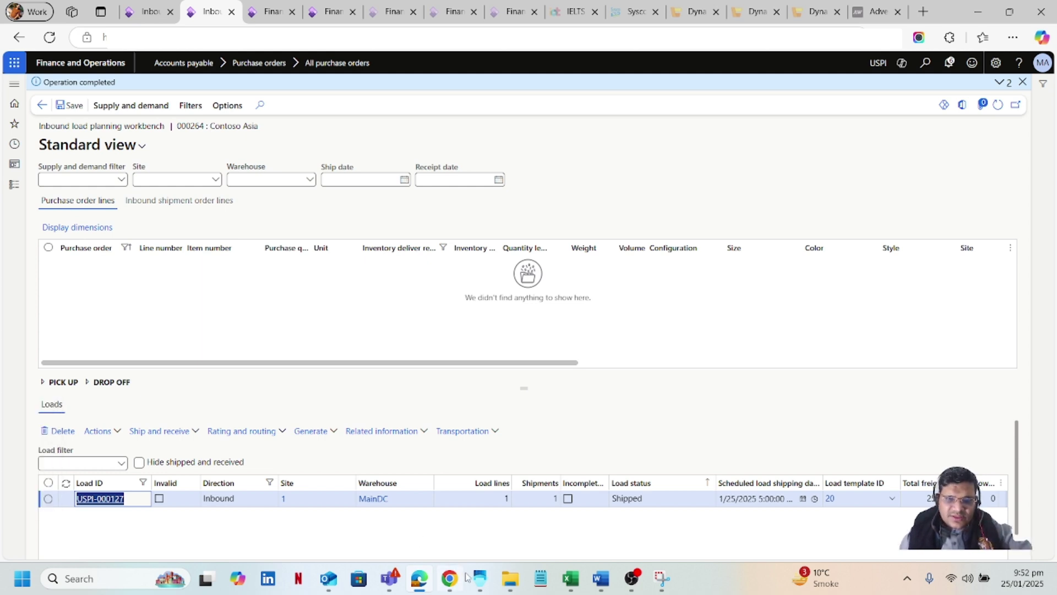
pyautogui.click(483, 581)
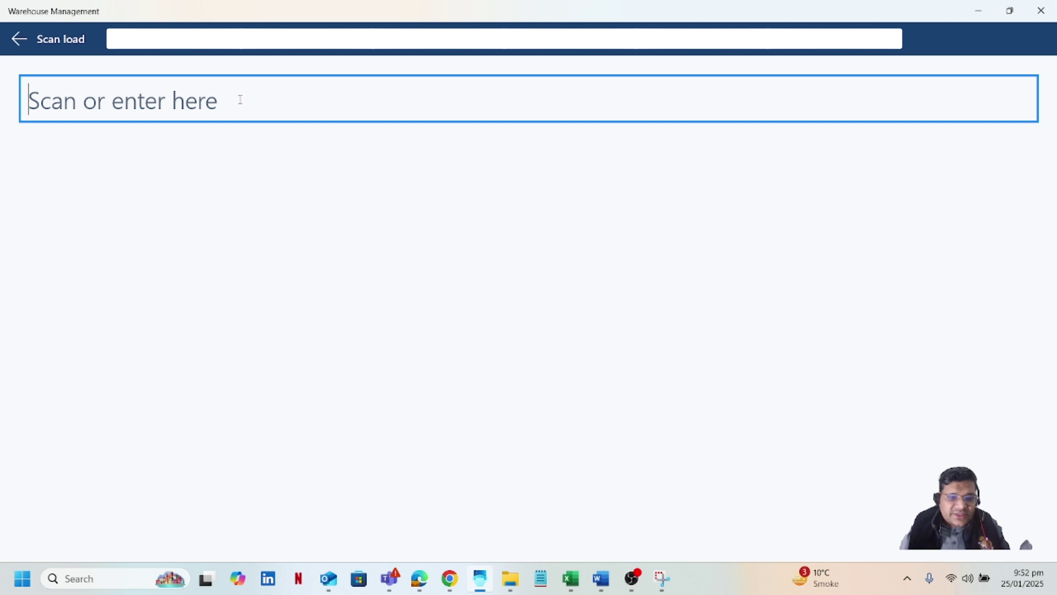
pyautogui.hotkey('ctrl', 'v')
pyautogui.press('Return')
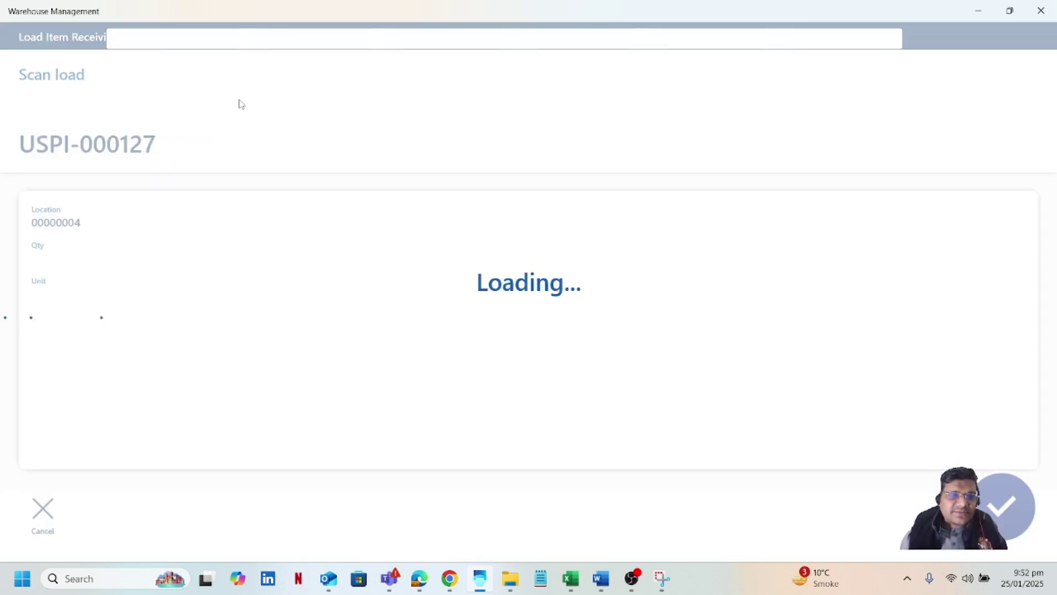
# - Receive a quantity of 25 of item M10001 against the load and confirm the values
pyautogui.click(192, 147)
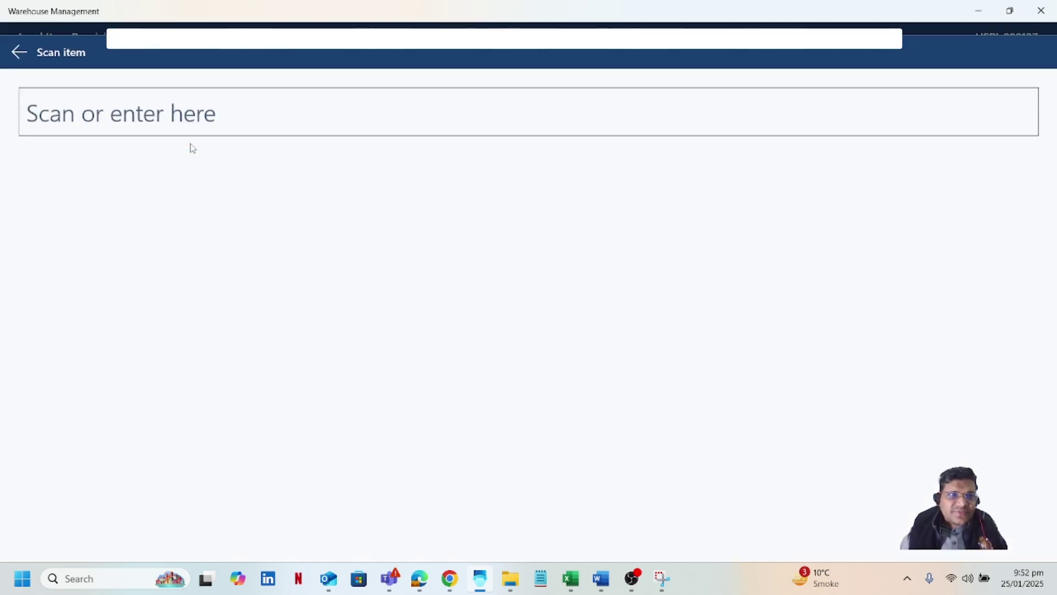
pyautogui.write('m10001')
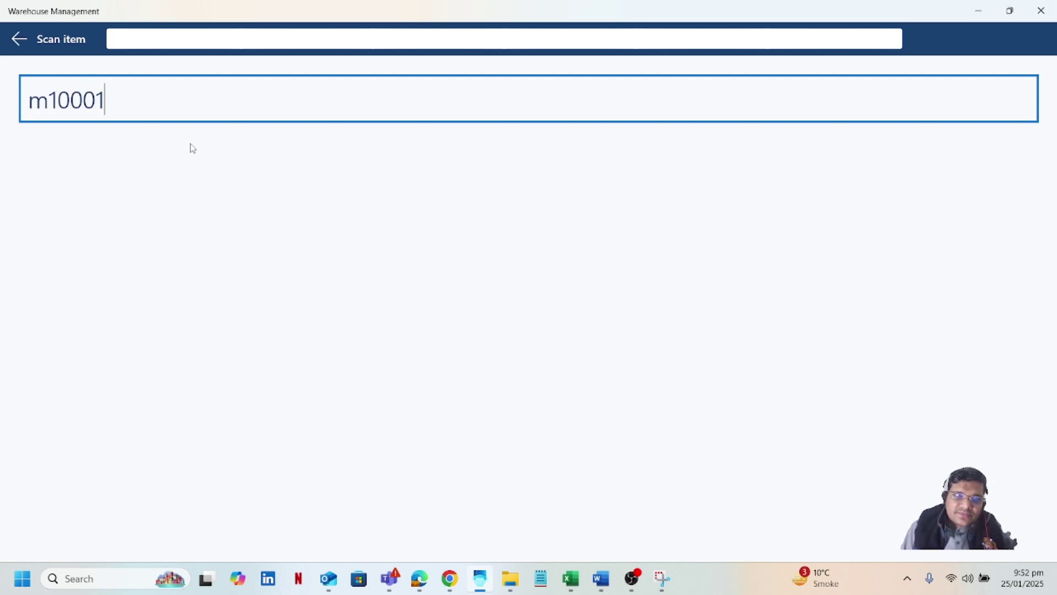
pyautogui.press('Return')
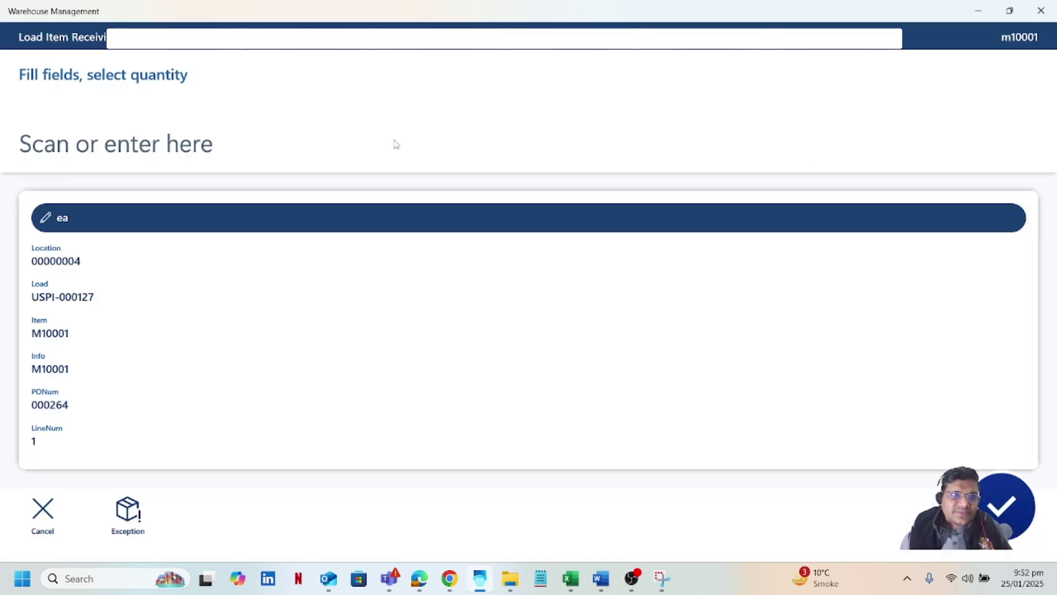
pyautogui.click(159, 150)
pyautogui.write('25')
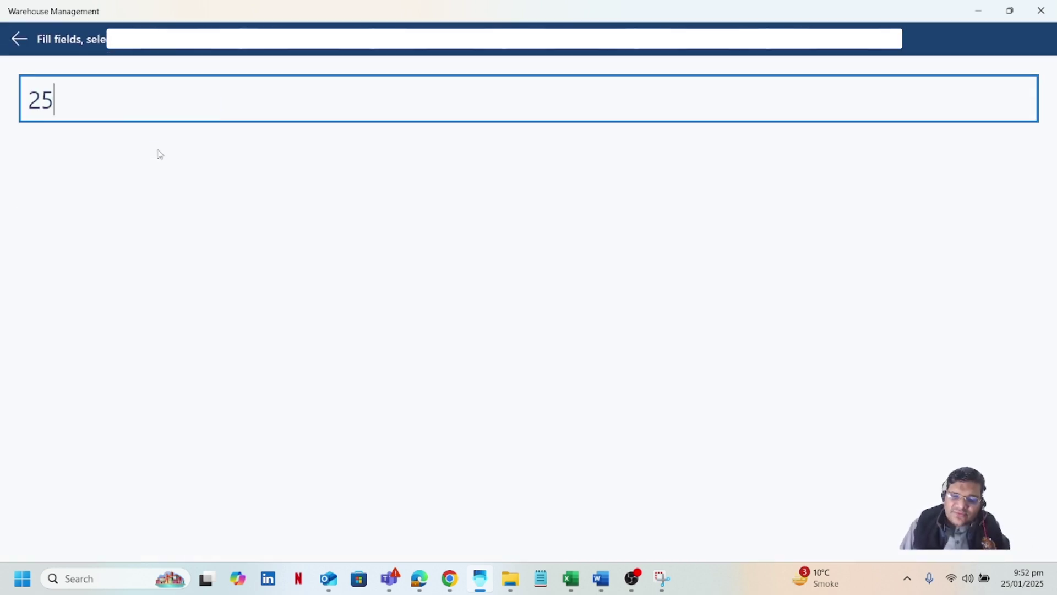
pyautogui.press('Return')
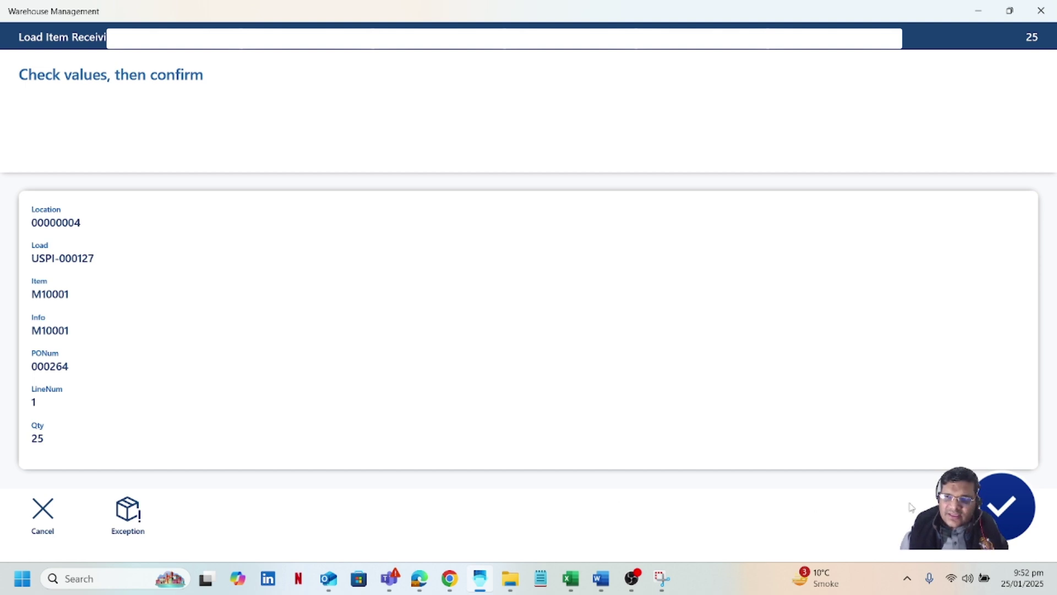
pyautogui.click(1001, 502)
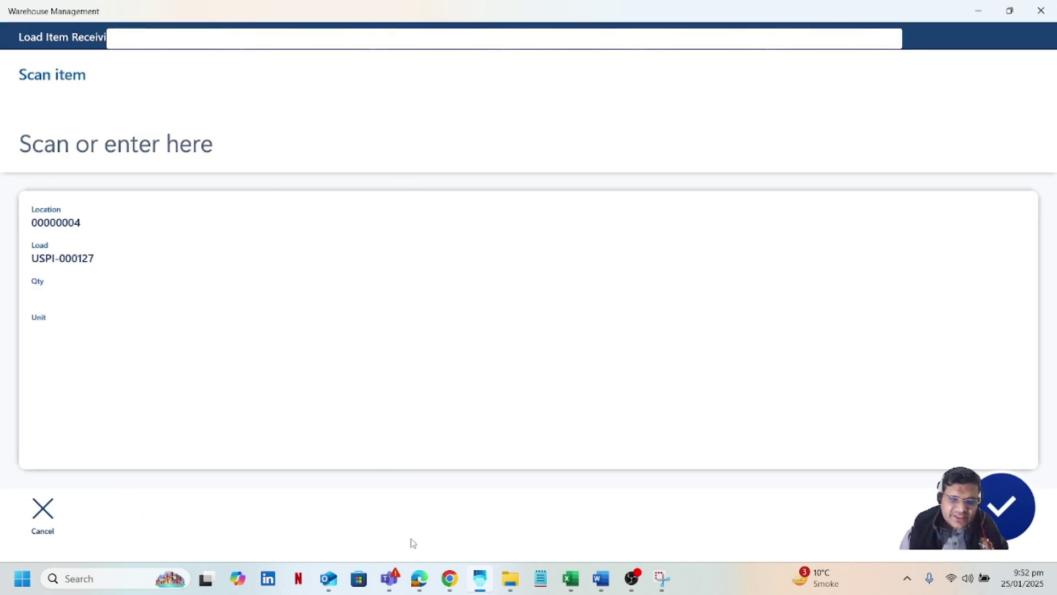
# - Switch to Finance and Operations and open the all purchase orders list from Accounts payable in a duplicated browser tab
pyautogui.click(424, 576)
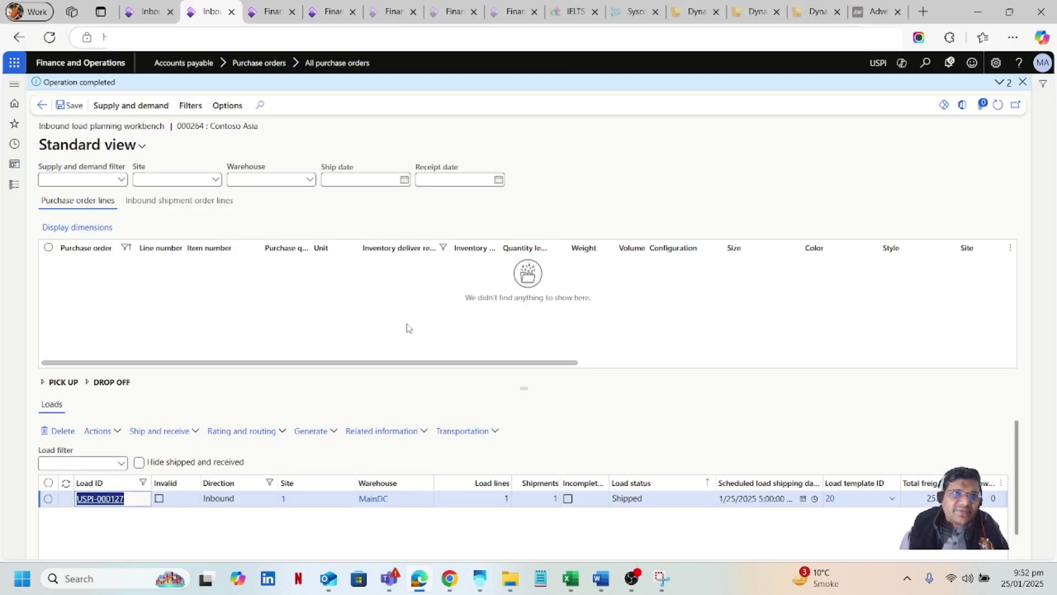
pyautogui.rightClick(213, 11)
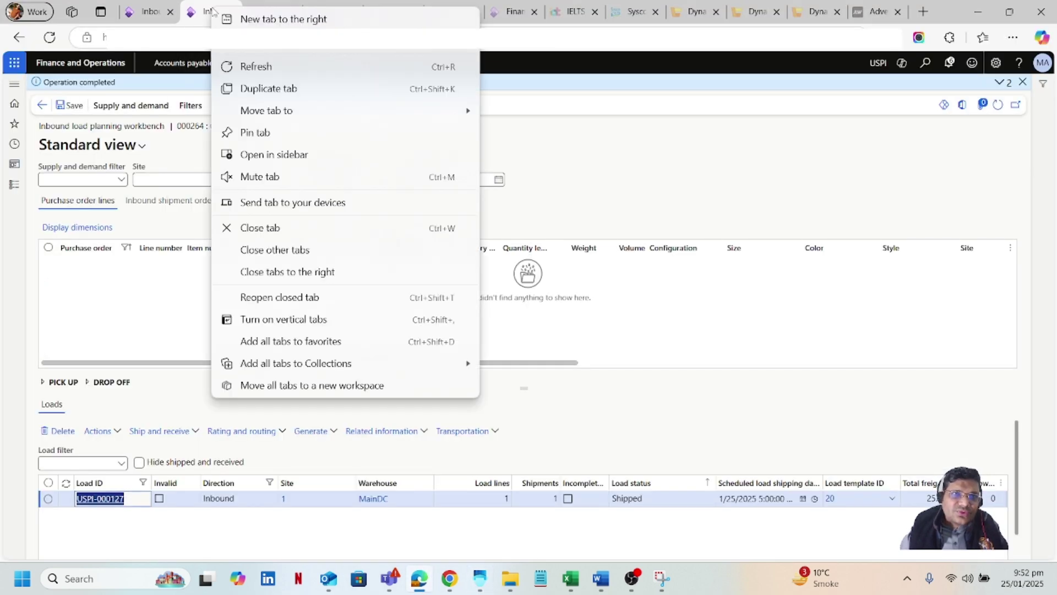
pyautogui.click(269, 89)
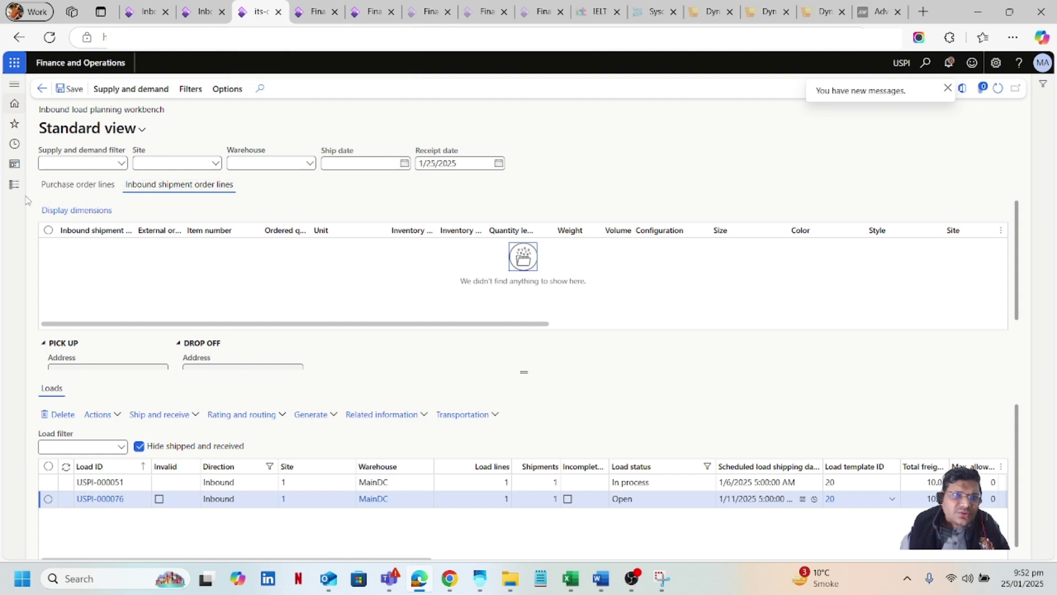
pyautogui.click(14, 185)
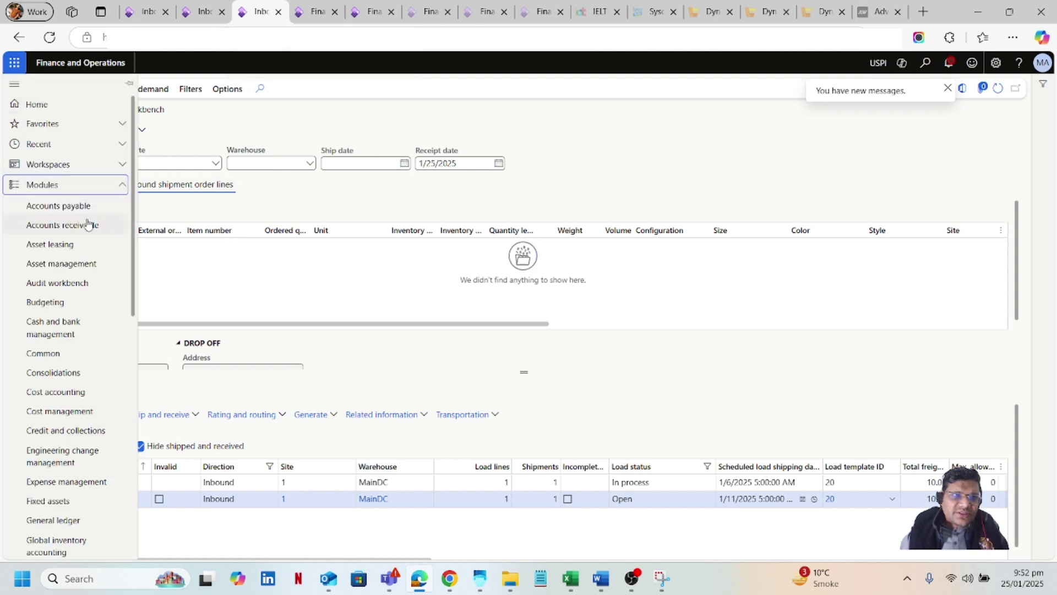
pyautogui.click(100, 208)
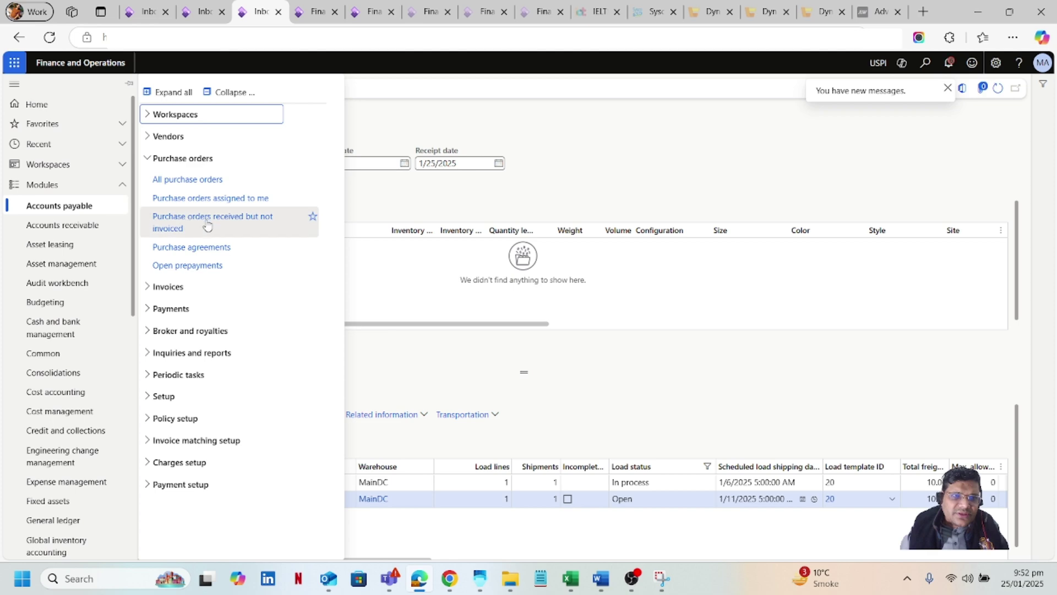
pyautogui.click(210, 179)
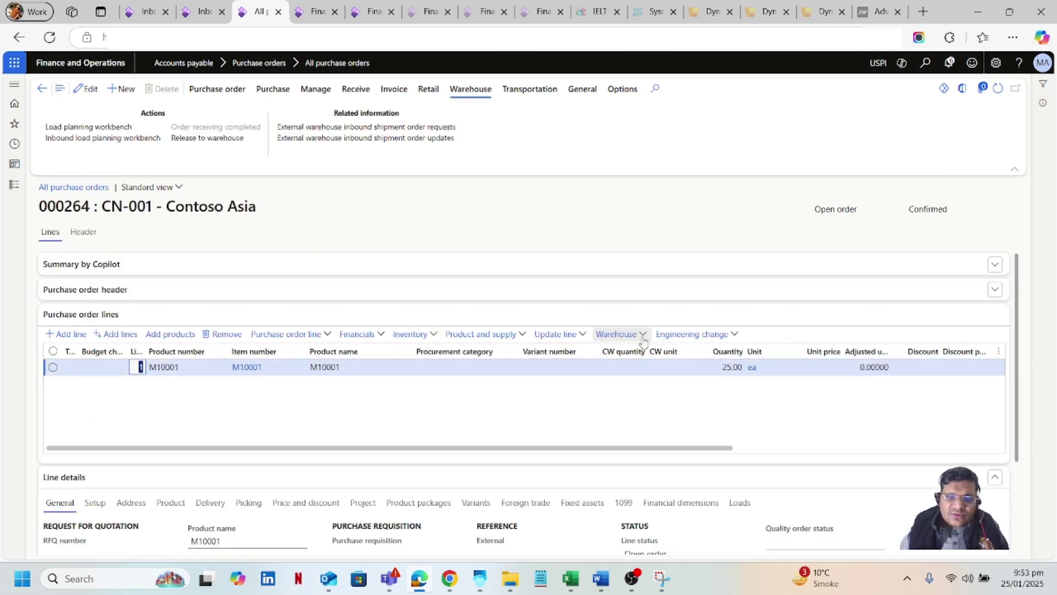
# - Open the work details of the M10001 purchase order line and examine the status and location of its pick and put lines
pyautogui.click(642, 334)
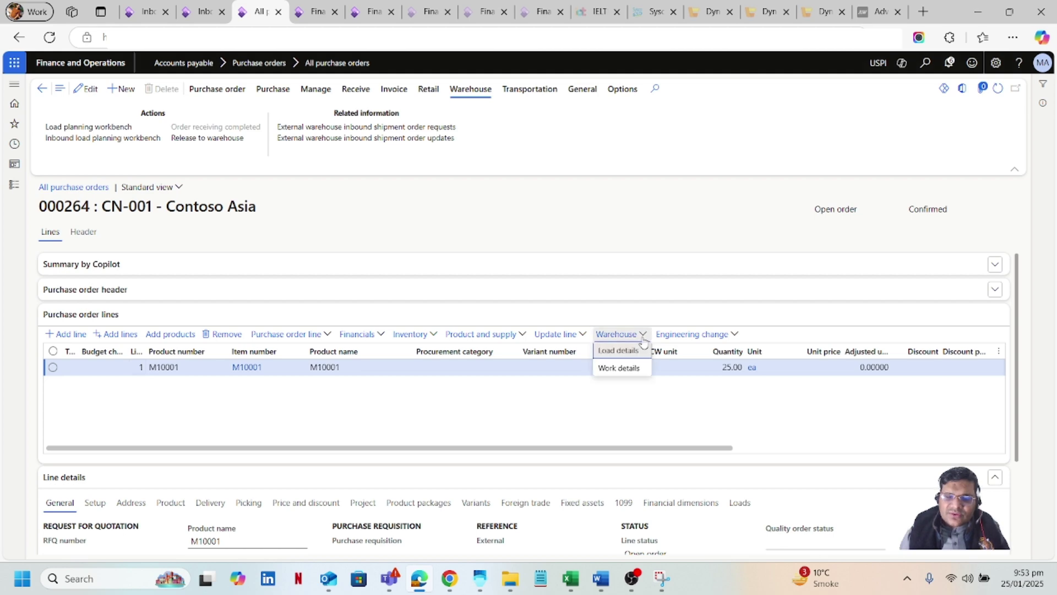
pyautogui.click(631, 371)
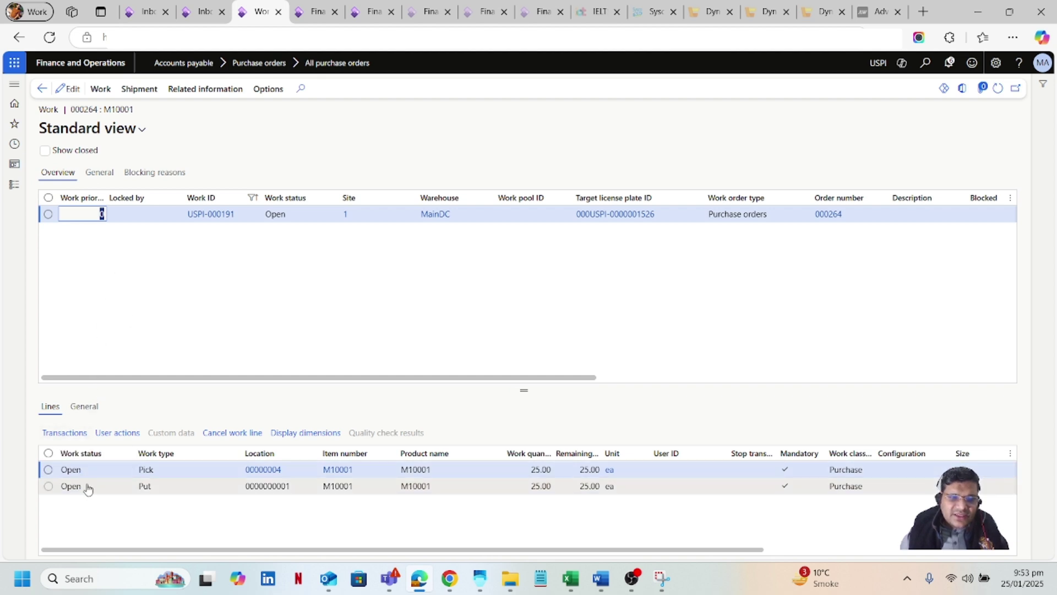
pyautogui.click(115, 469)
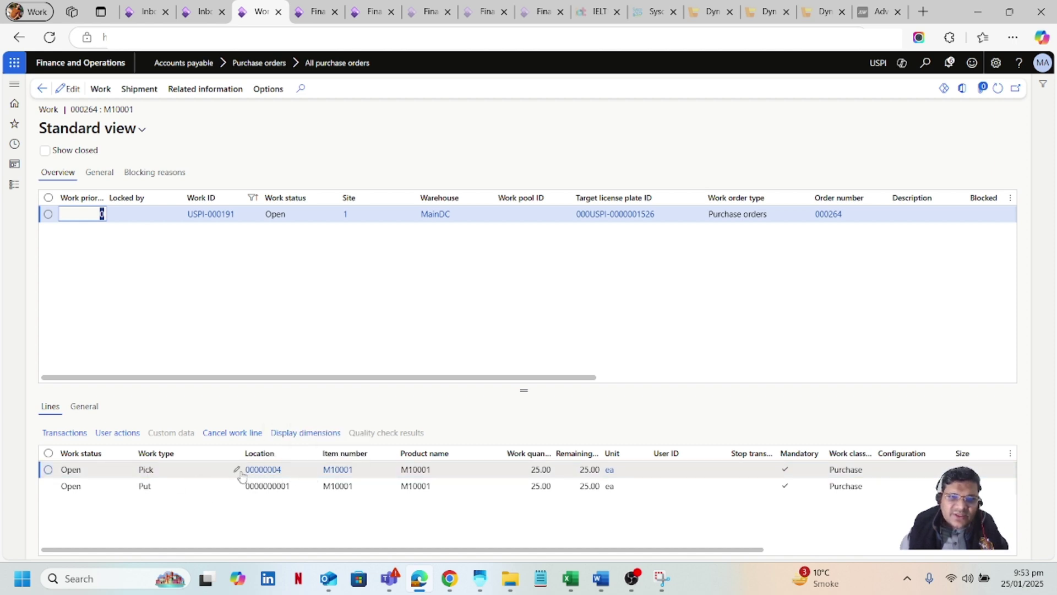
pyautogui.moveTo(283, 477)
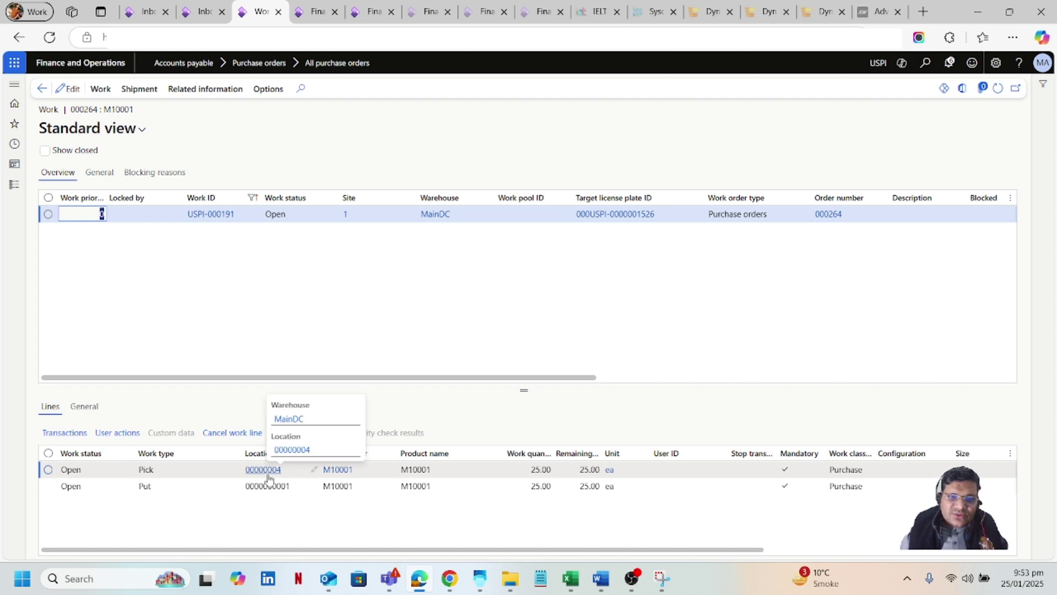
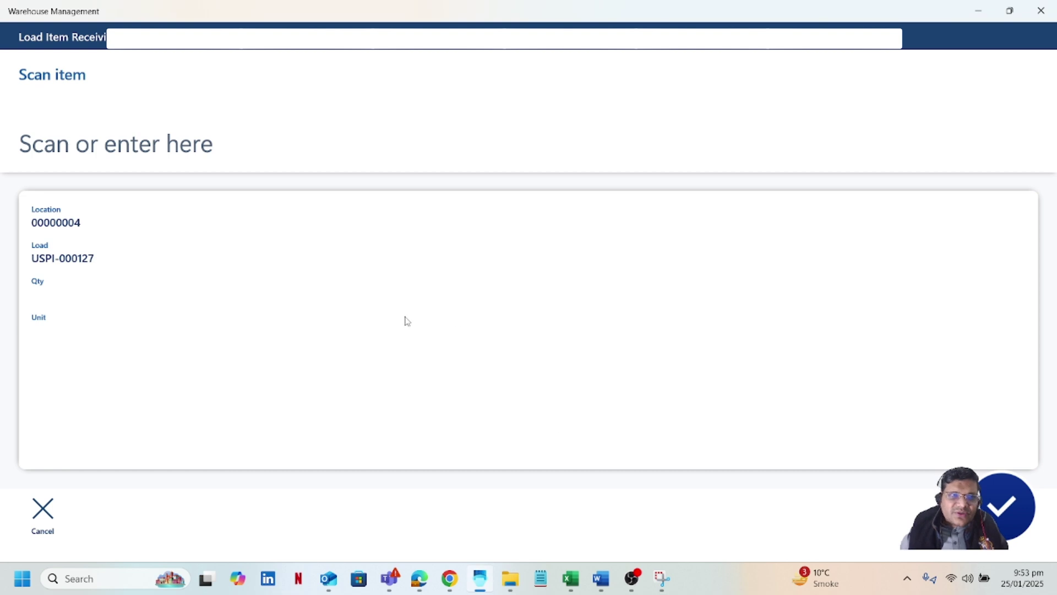
# - Leave load item receiving in Warehouse Management, start Purchase Put-Away and enter work ID USPI-000191 copied from the work details
pyautogui.click(51, 515)
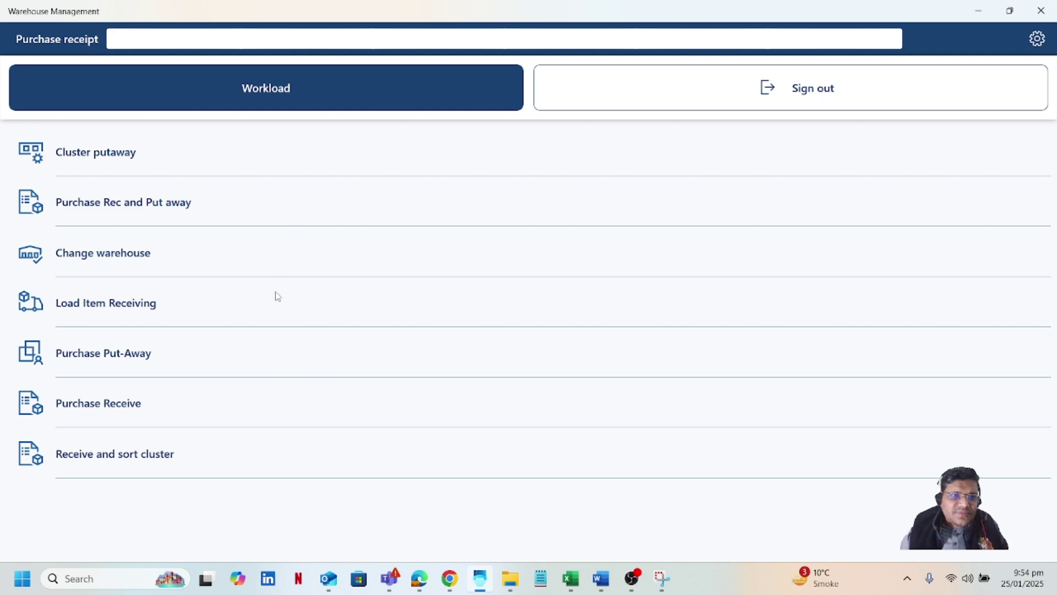
pyautogui.click(171, 360)
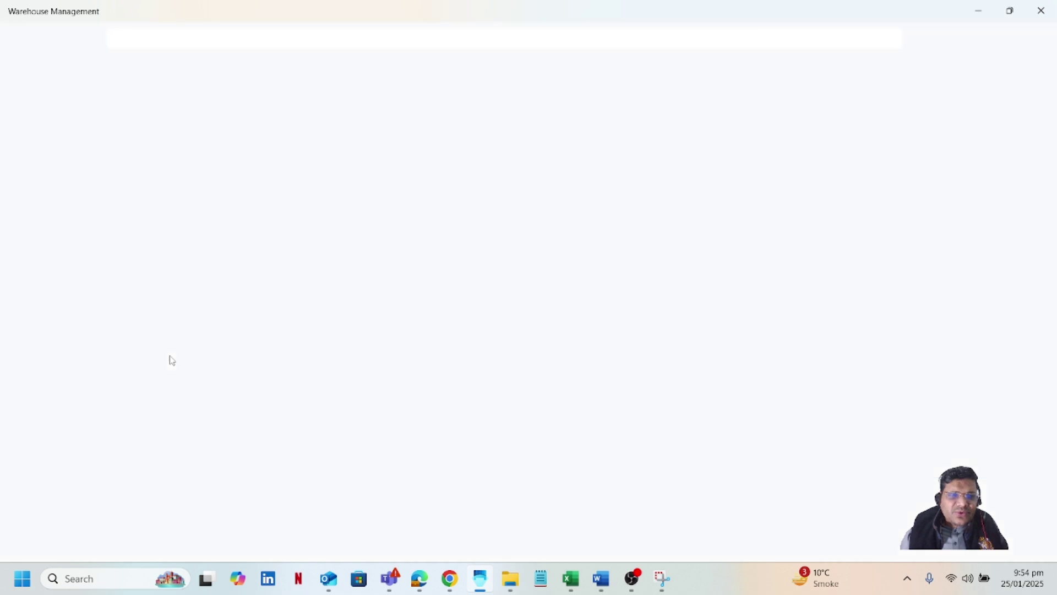
pyautogui.click(252, 152)
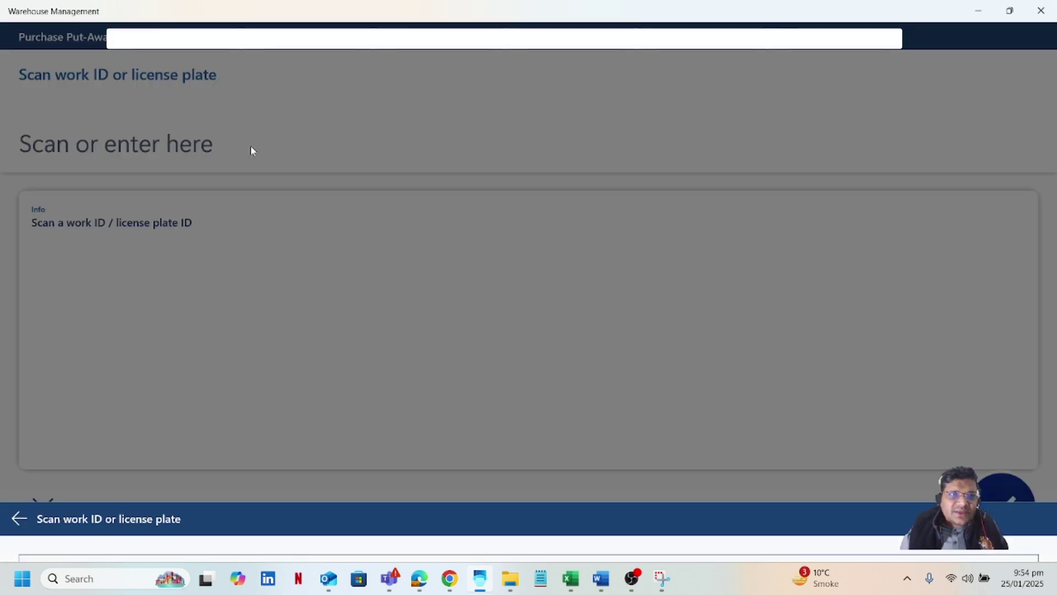
pyautogui.click(419, 578)
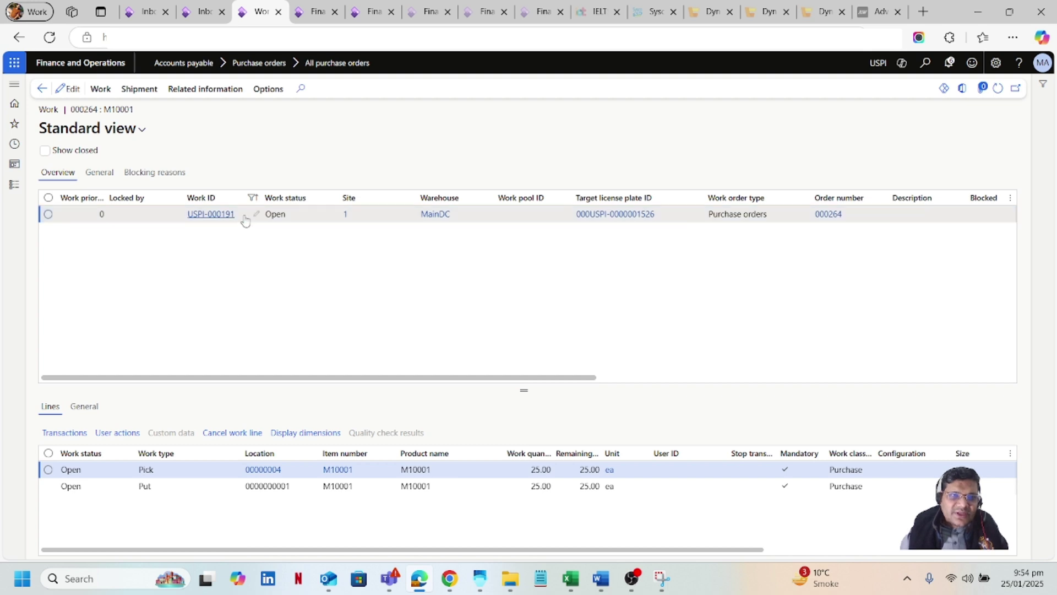
pyautogui.moveTo(236, 215); pyautogui.dragTo(168, 230)
pyautogui.hotkey('ctrl', 'c')
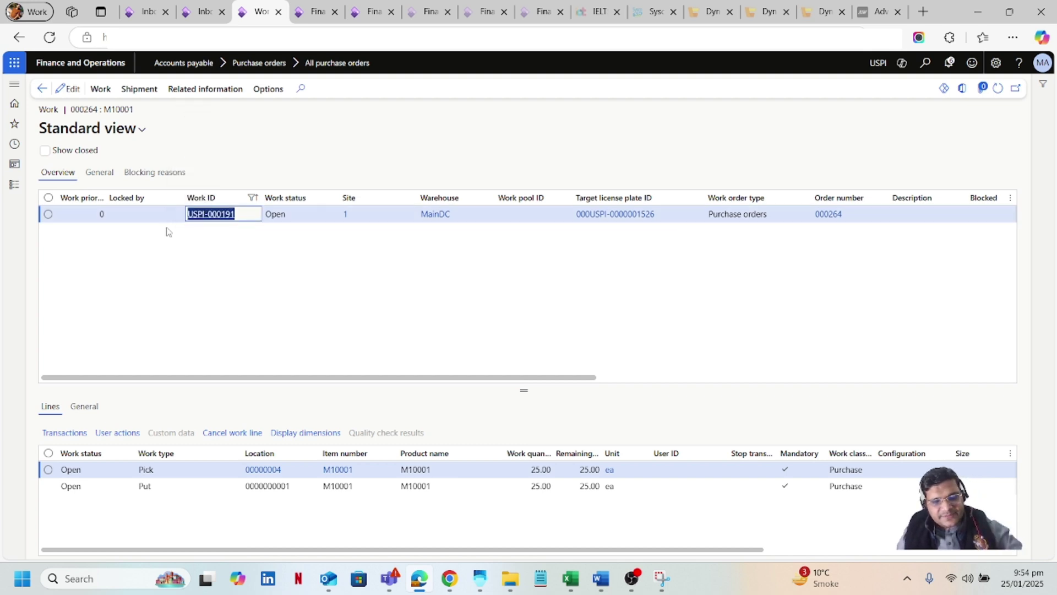
pyautogui.click(481, 578)
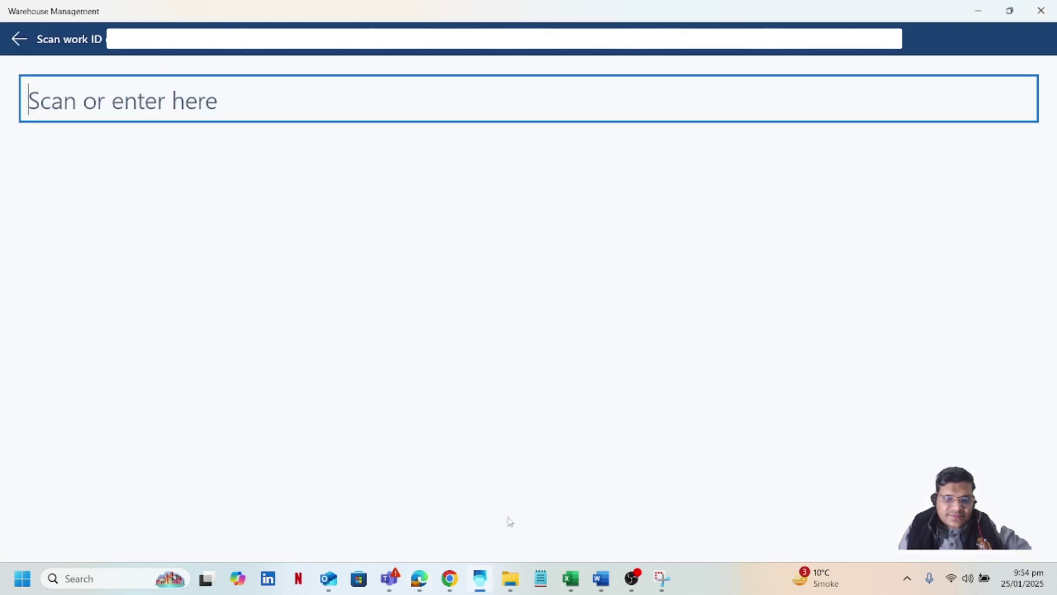
pyautogui.hotkey('ctrl', 'v')
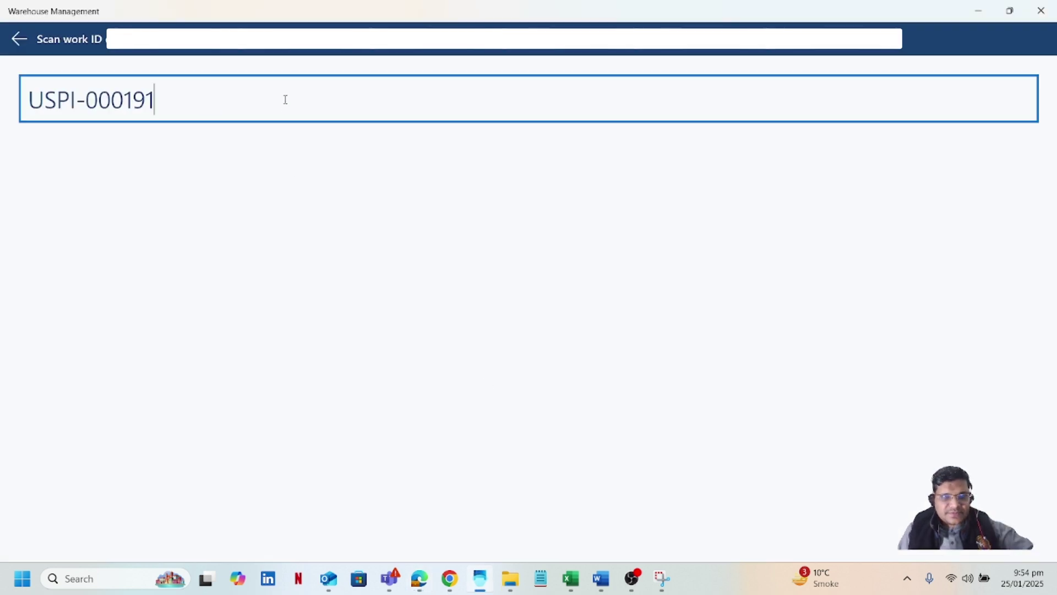
pyautogui.press('Return')
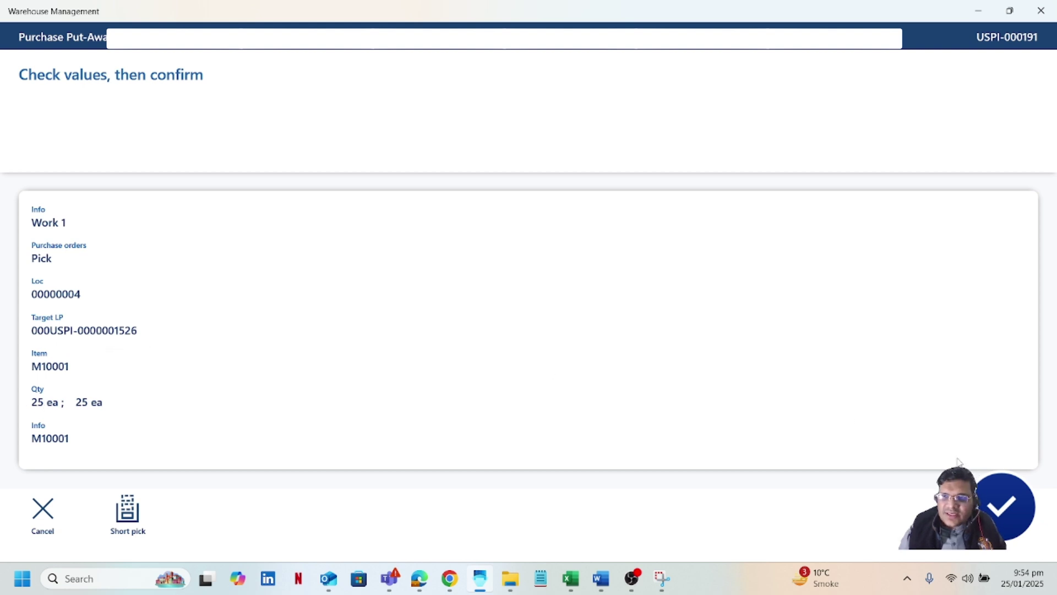
pyautogui.click(1003, 496)
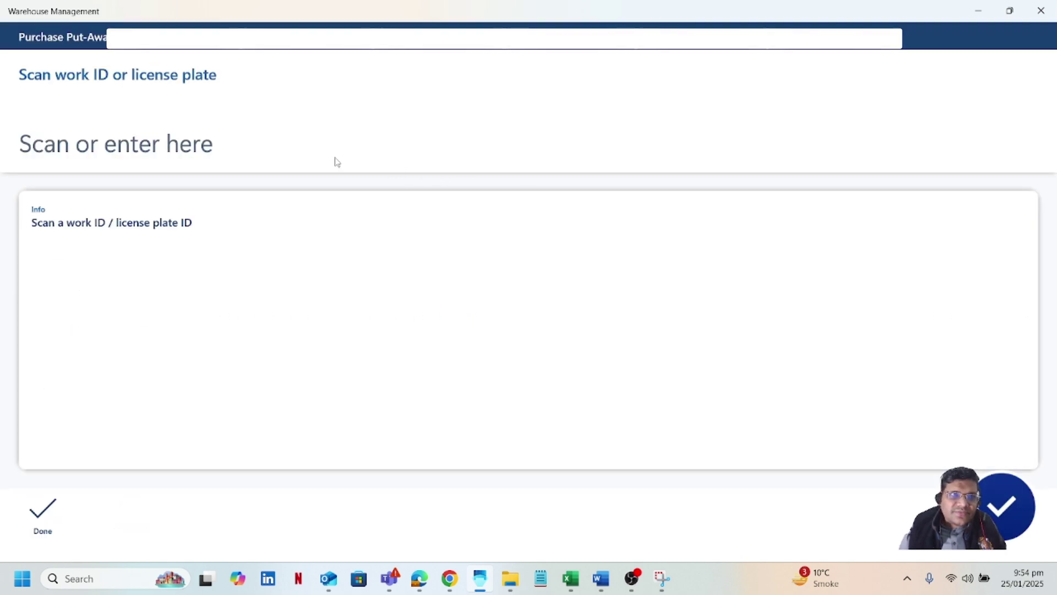
pyautogui.click(232, 151)
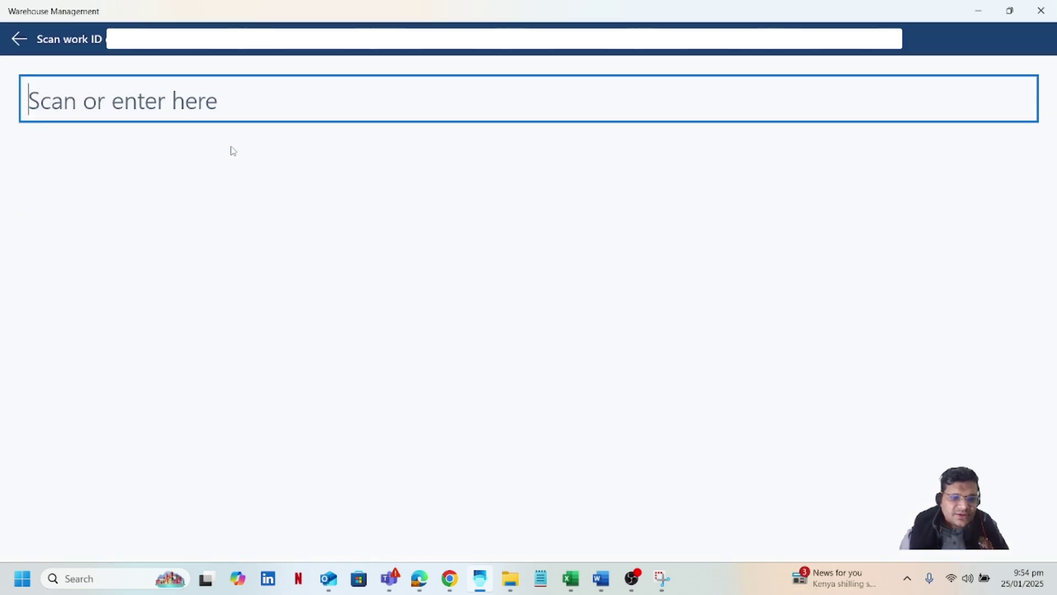
pyautogui.click(20, 39)
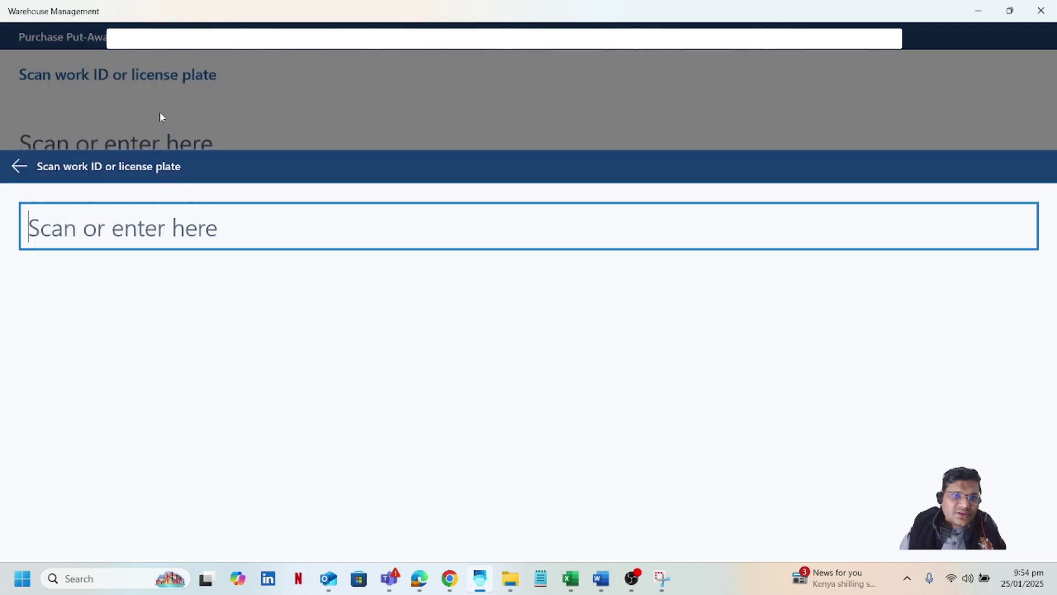
pyautogui.click(52, 511)
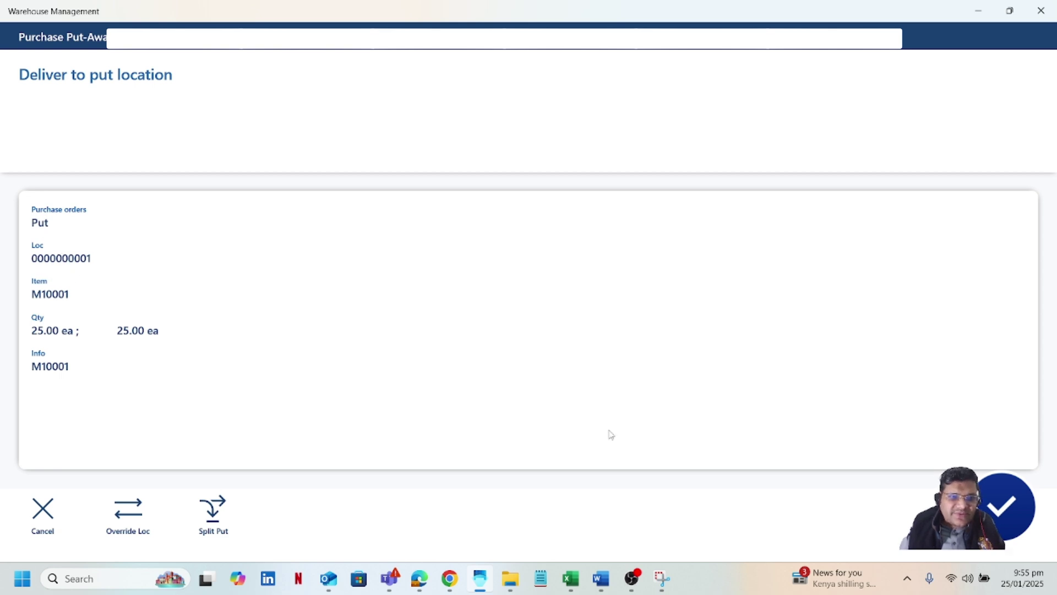
pyautogui.click(998, 498)
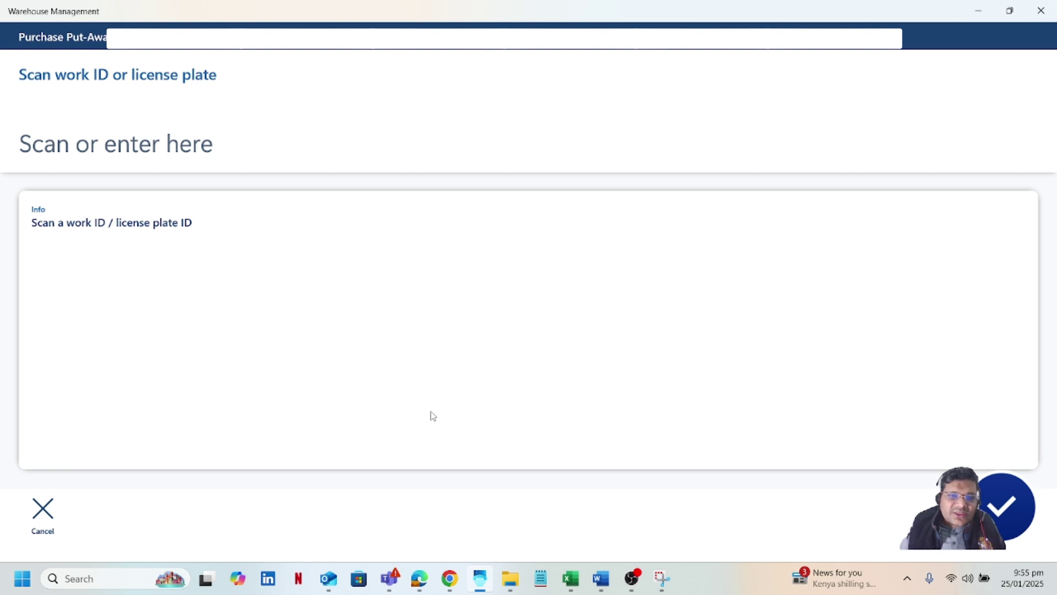
# - Switch to Finance and Operations and refresh the purchase work record to check its header and line statuses
pyautogui.click(418, 579)
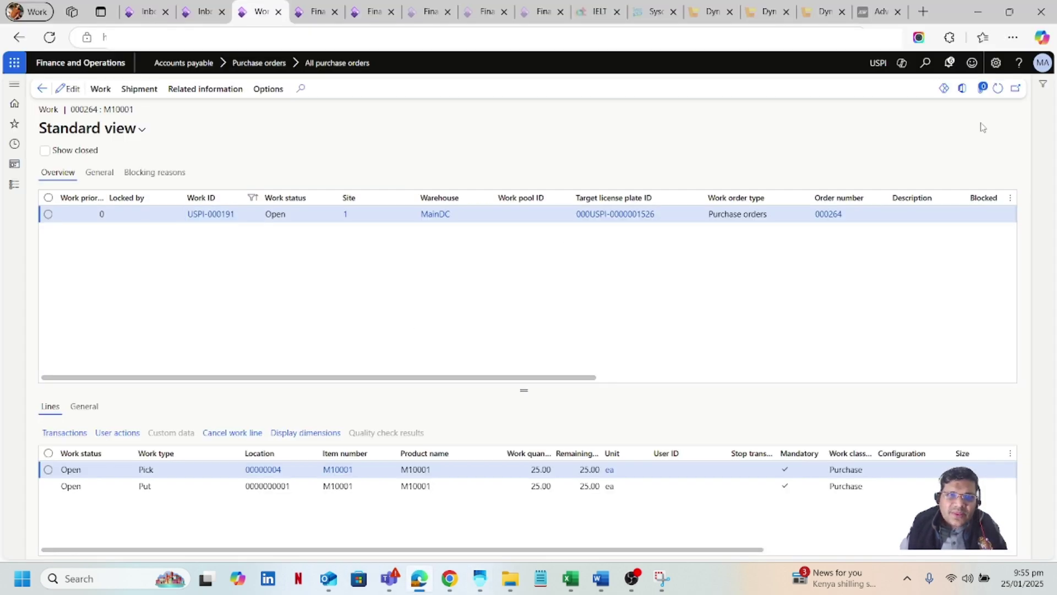
pyautogui.click(997, 88)
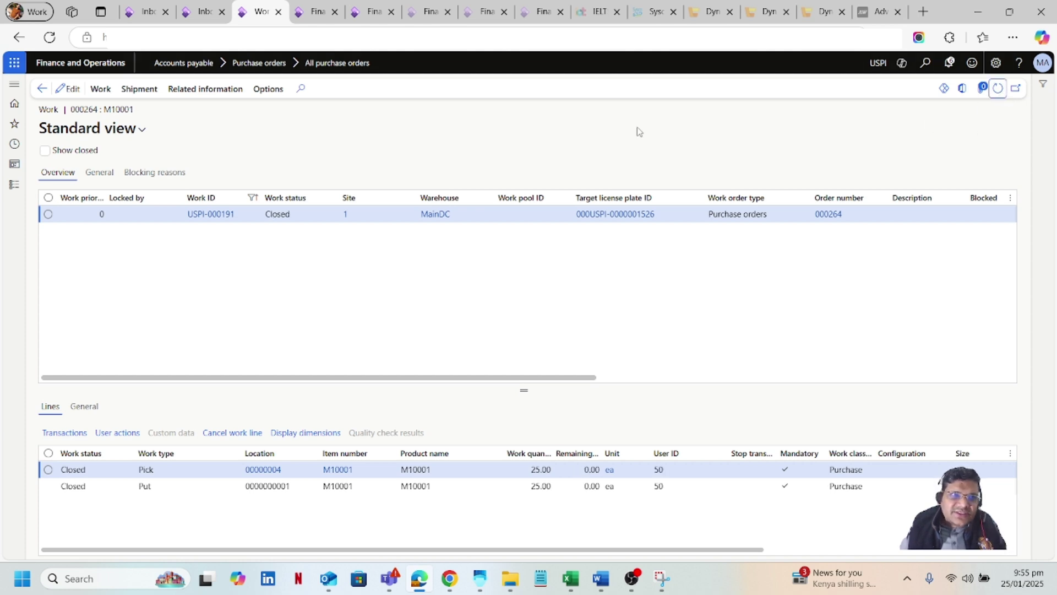